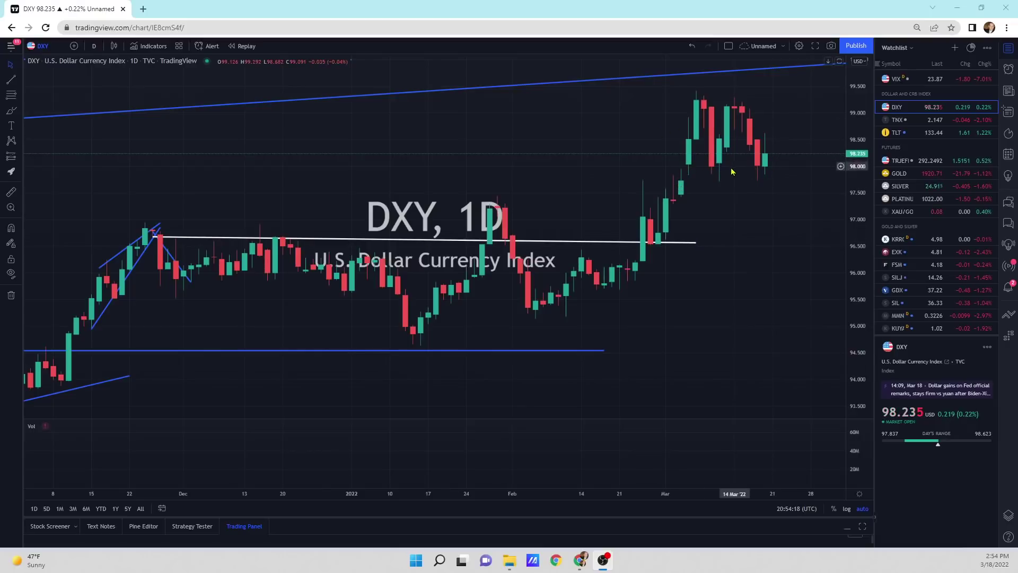
- Brush white lines along DXY's recent lows near 98 and highs near 99, then show full monthly history
{"action": "left_click", "coordinate": [11, 110]}
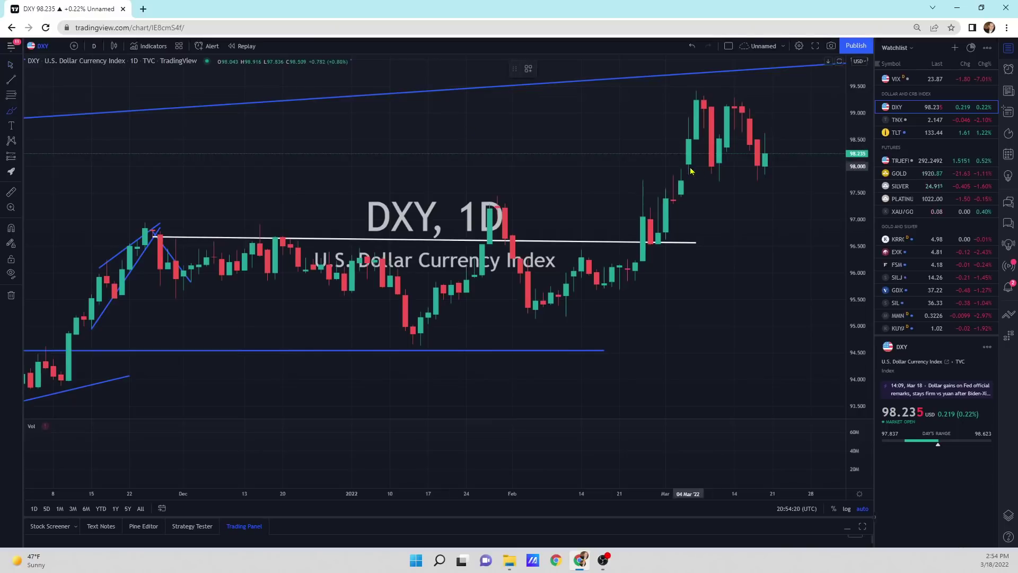
{"action": "left_click_drag", "start_coordinate": [692, 167], "coordinate": [794, 169]}
{"action": "left_click_drag", "start_coordinate": [700, 97], "coordinate": [840, 104]}
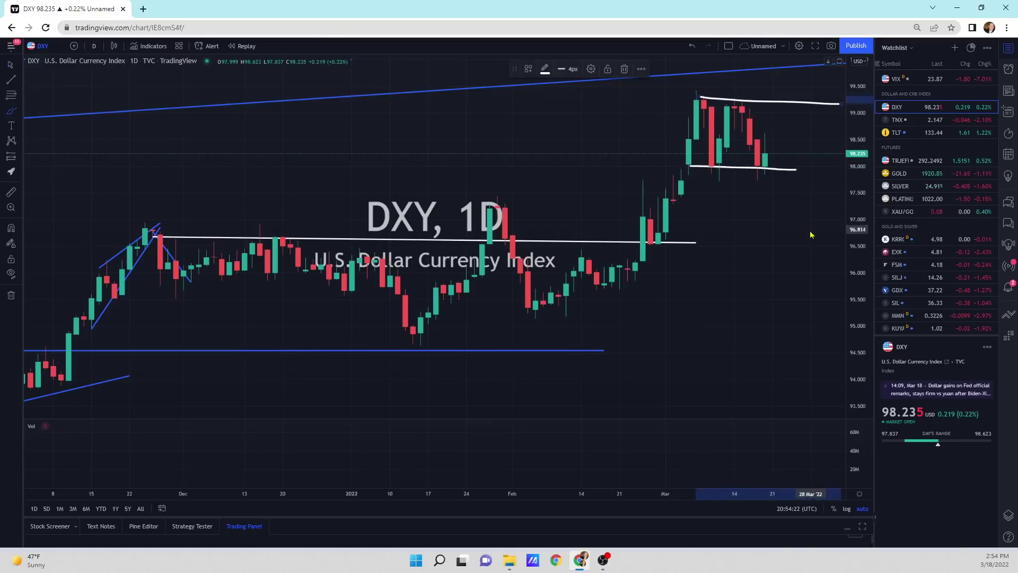
{"action": "left_click", "coordinate": [140, 508]}
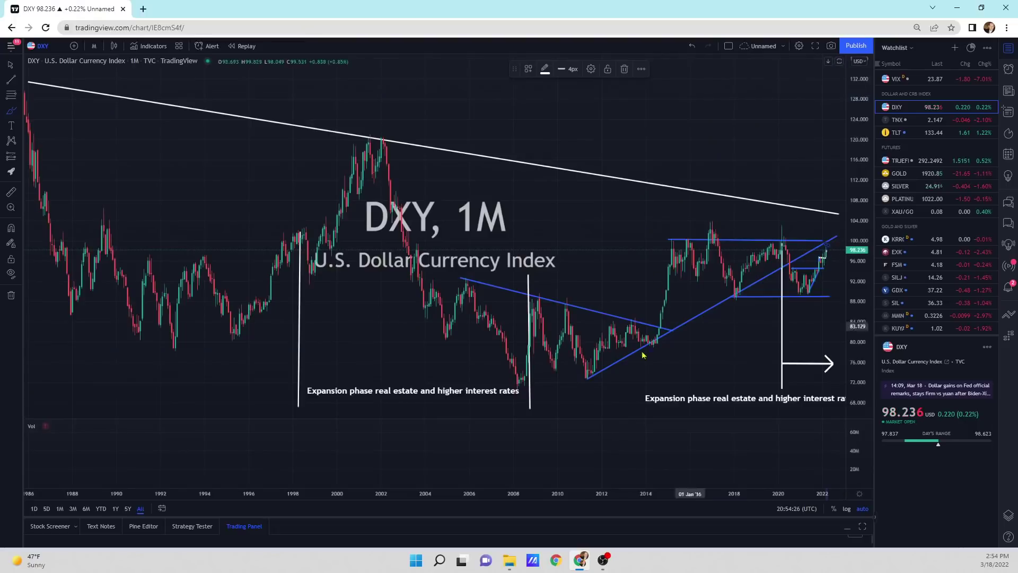
- Sketch and undo a DXY projection toward the long-term downtrend line, then select TNX
{"action": "left_click_drag", "start_coordinate": [827, 245], "coordinate": [839, 277]}
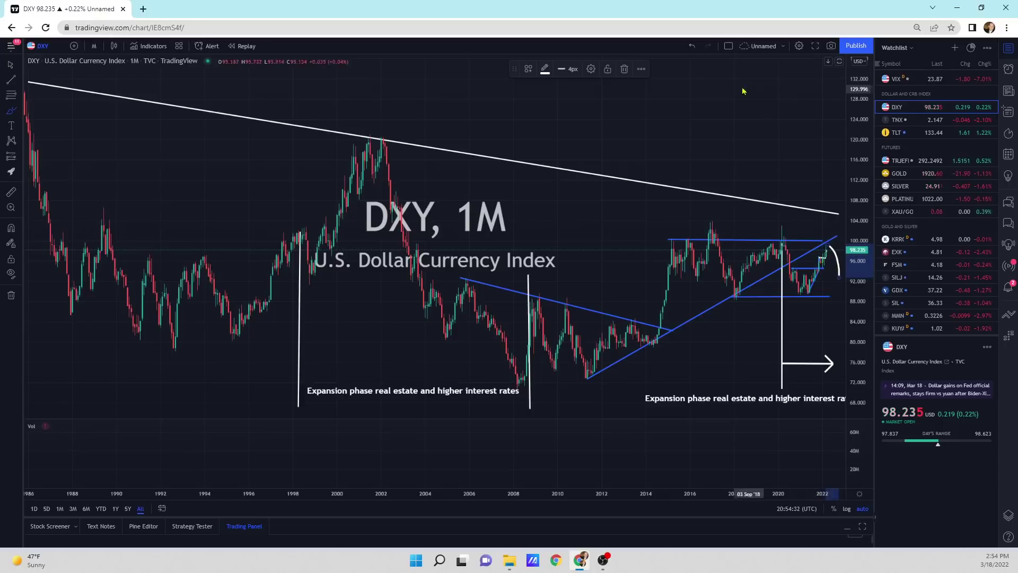
{"action": "mouse_move", "coordinate": [826, 243]}
{"action": "left_mouse_down"}
{"action": "mouse_move", "coordinate": [831, 218]}
{"action": "mouse_move", "coordinate": [843, 280]}
{"action": "left_mouse_up"}
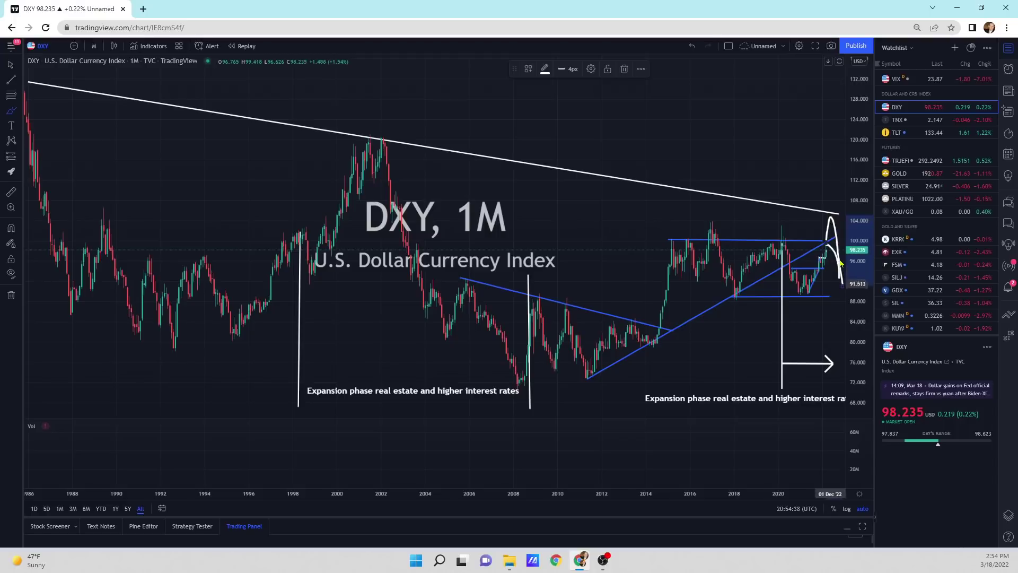
{"action": "left_click", "coordinate": [694, 50]}
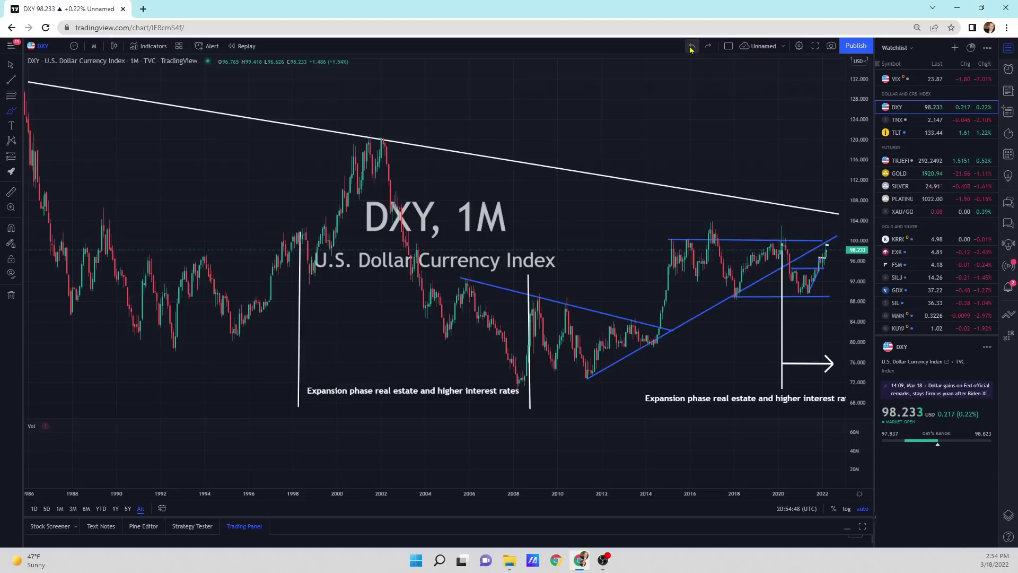
{"action": "key", "text": "Down"}
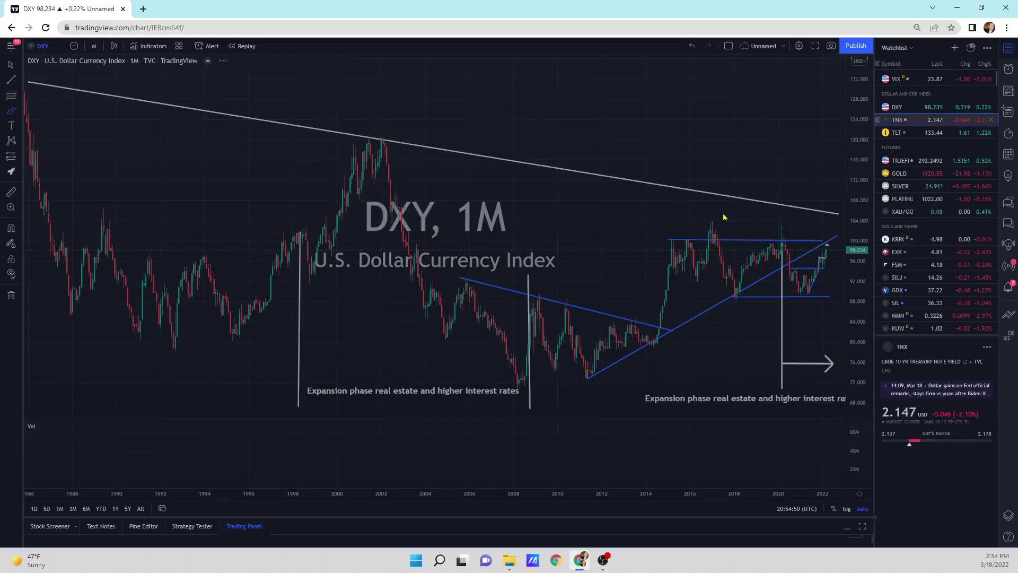
- Show the entire TNX yield history, then load the TRJEFFCRB commodity index monthly chart
{"action": "left_click", "coordinate": [141, 509]}
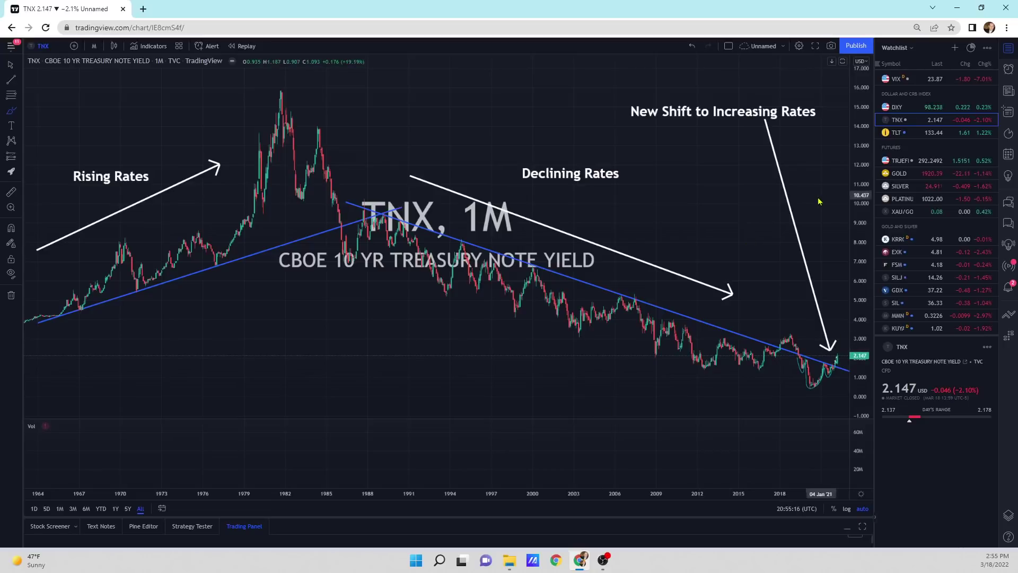
{"action": "left_click", "coordinate": [919, 162]}
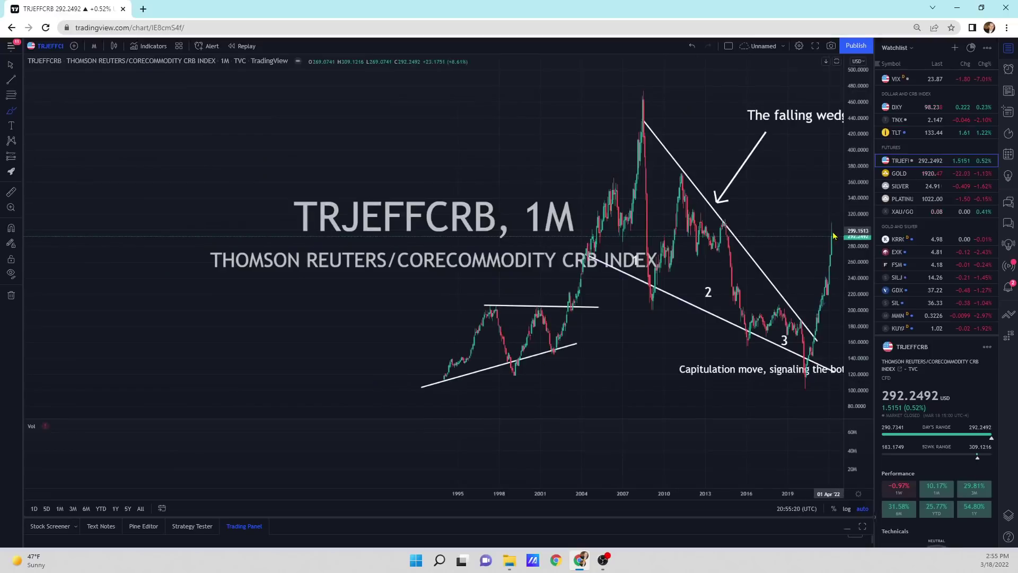
- Zoom through TRJEFFCRB's 5-year weekly and 1-year daily views, finishing on the 1-year daily chart
{"action": "left_click", "coordinate": [128, 508]}
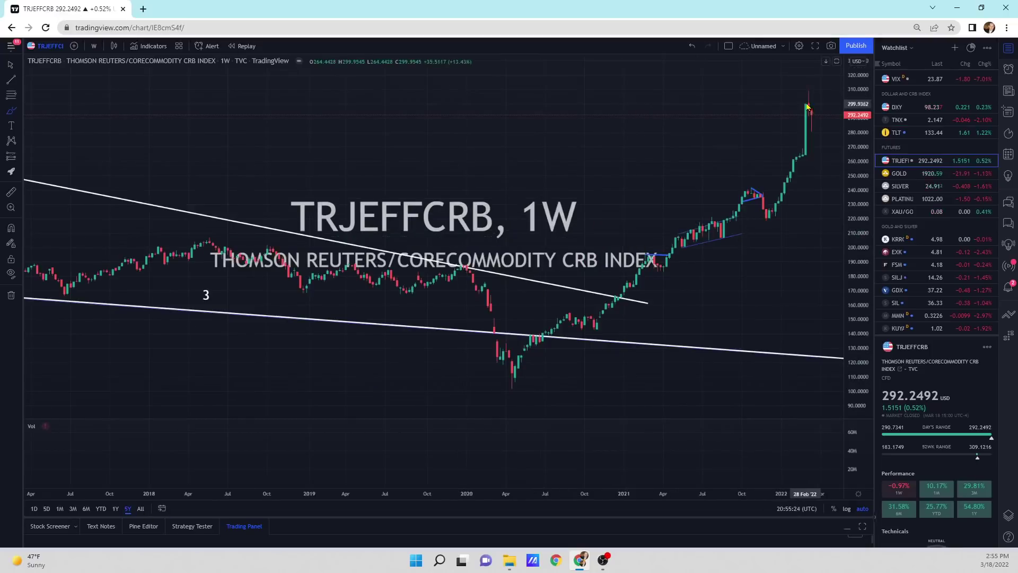
{"action": "scroll", "coordinate": [743, 159], "scroll_direction": "up", "scroll_amount": 5}
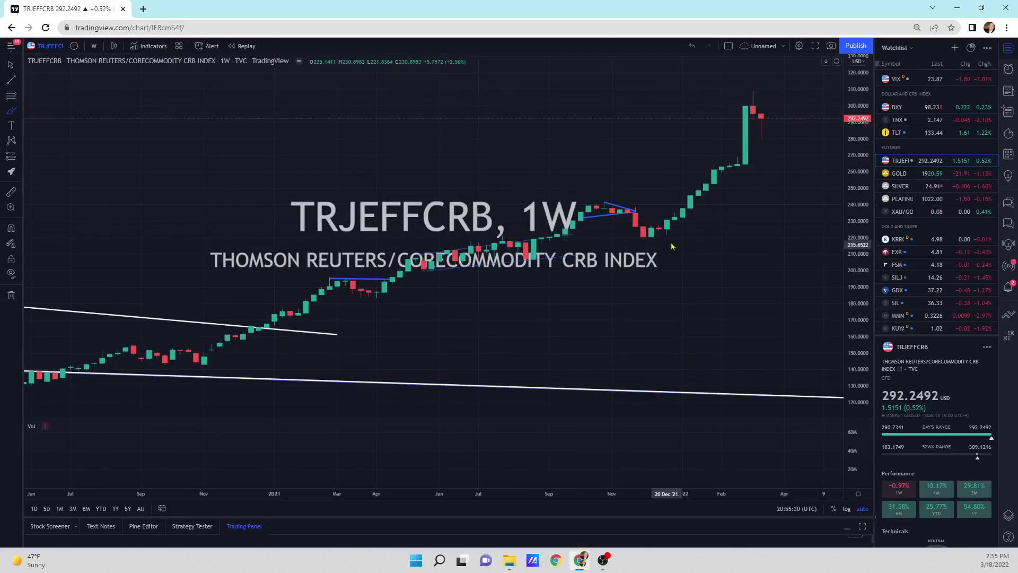
{"action": "left_click", "coordinate": [115, 510]}
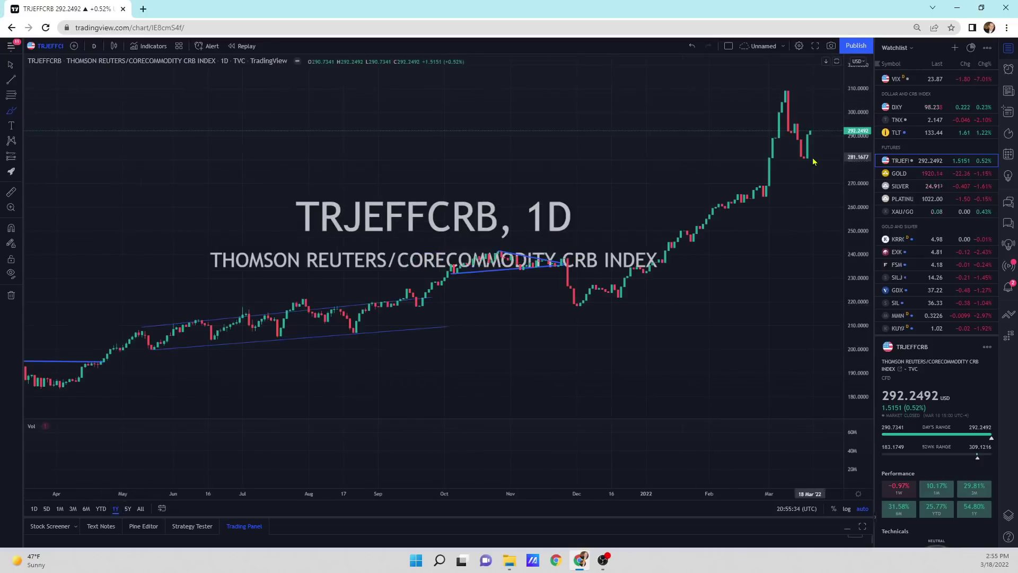
{"action": "scroll", "coordinate": [796, 175], "scroll_direction": "up", "scroll_amount": 5}
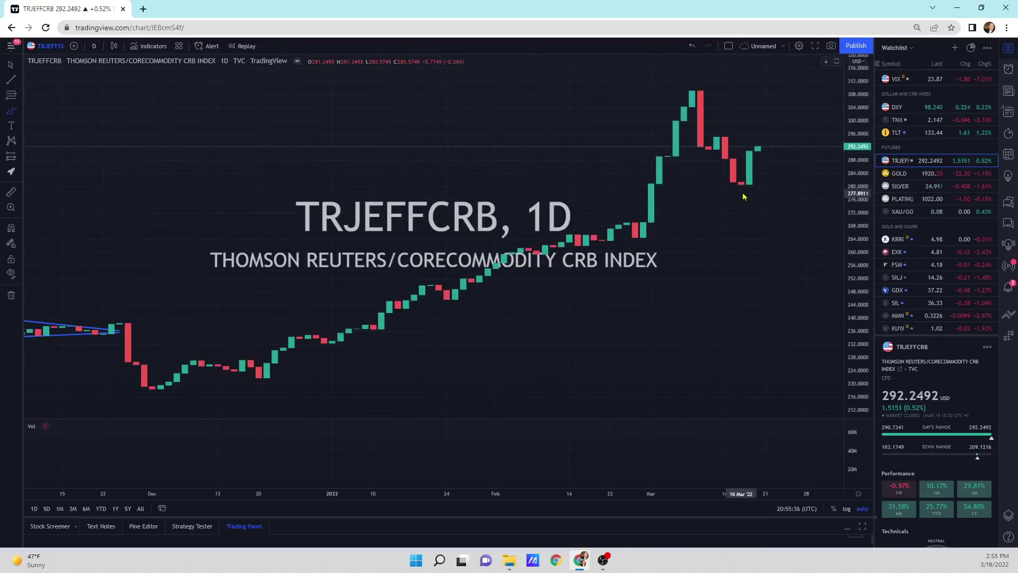
{"action": "left_click", "coordinate": [115, 509]}
{"action": "left_click", "coordinate": [127, 509]}
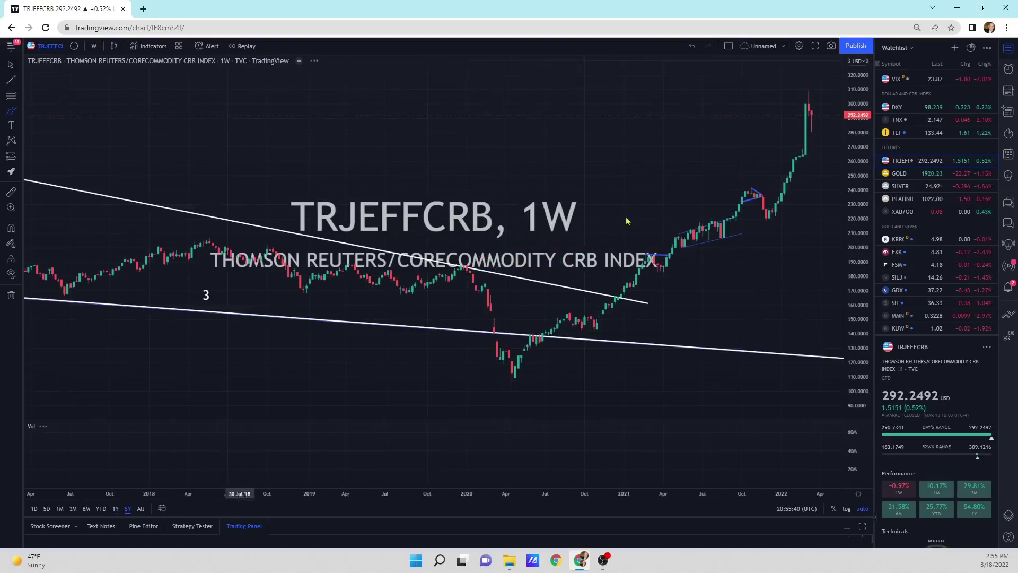
{"action": "scroll", "coordinate": [796, 137], "scroll_direction": "up", "scroll_amount": 5}
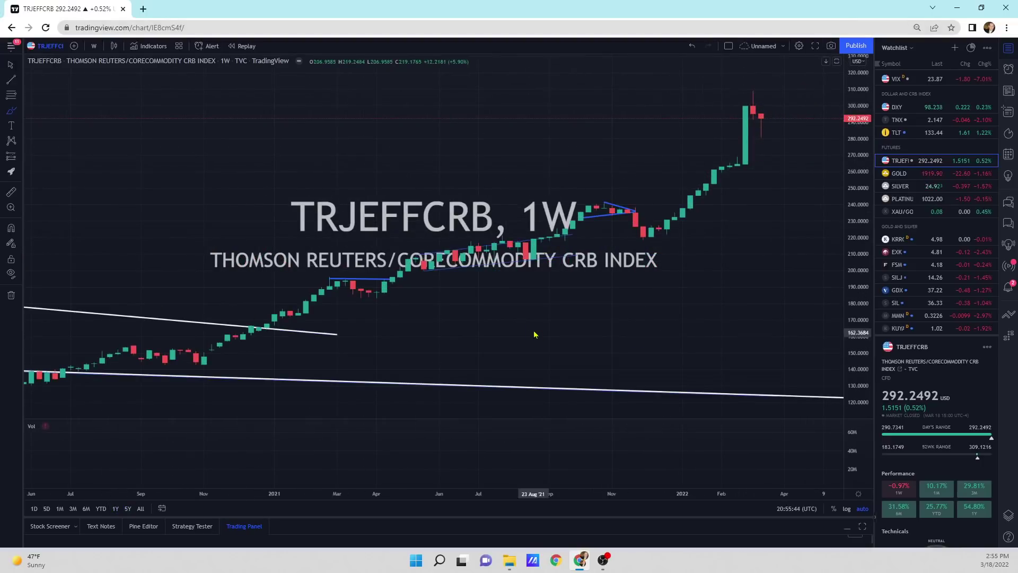
{"action": "left_click", "coordinate": [115, 509]}
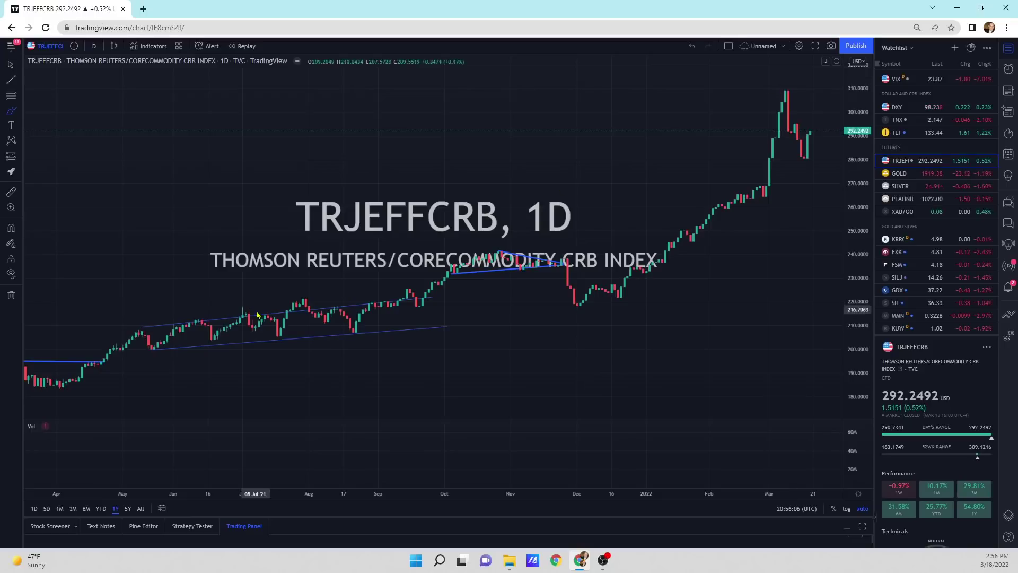
- Show TRJEFFCRB's full monthly history, then sketch and undo projected rally paths past the latest candle
{"action": "left_click", "coordinate": [141, 509]}
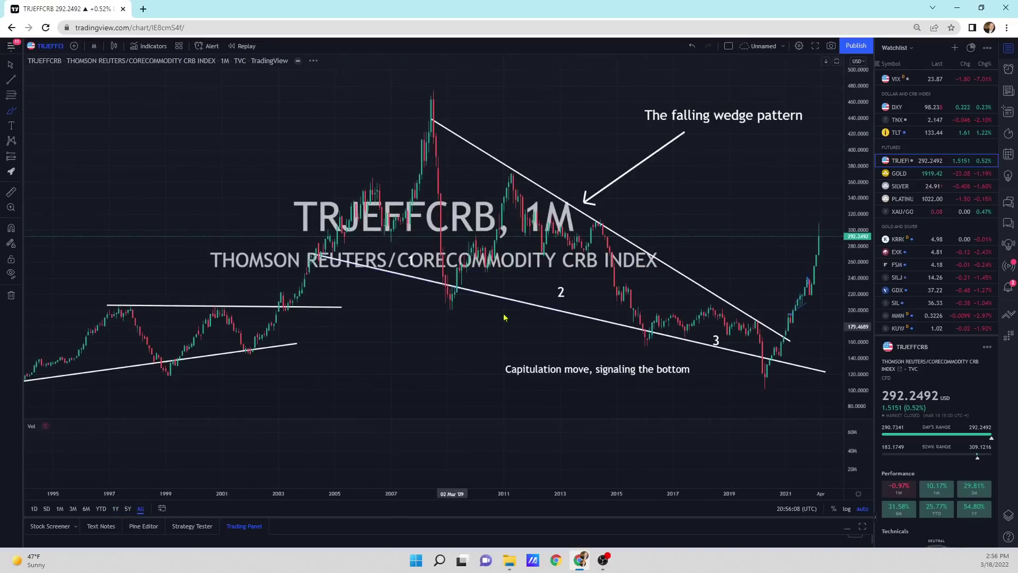
{"action": "left_click_drag", "start_coordinate": [766, 366], "coordinate": [820, 239]}
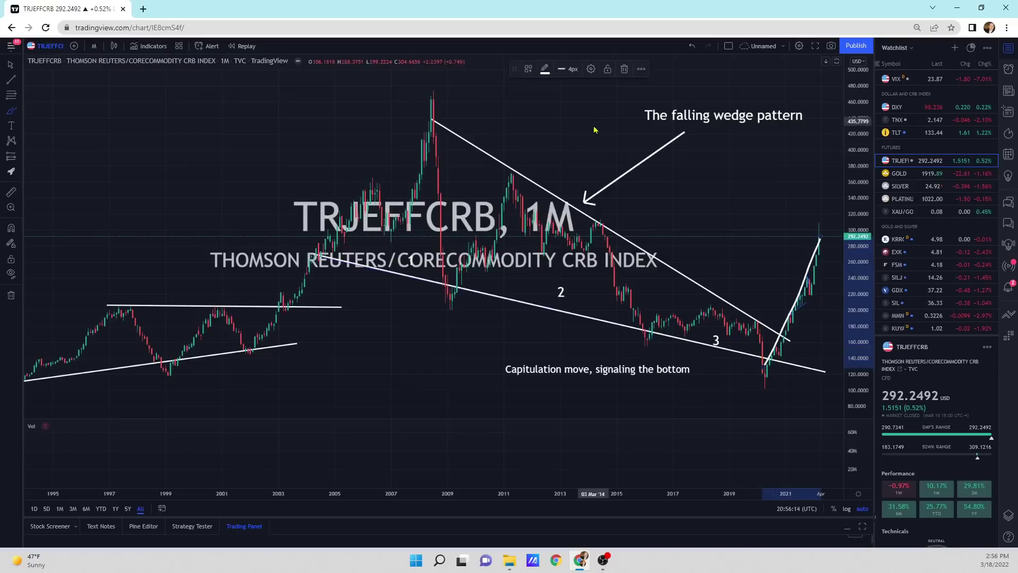
{"action": "key", "text": "ctrl+z"}
{"action": "mouse_move", "coordinate": [819, 239]}
{"action": "left_mouse_down"}
{"action": "mouse_move", "coordinate": [829, 281]}
{"action": "mouse_move", "coordinate": [839, 205]}
{"action": "left_mouse_up"}
{"action": "left_click_drag", "start_coordinate": [845, 116], "coordinate": [845, 117]}
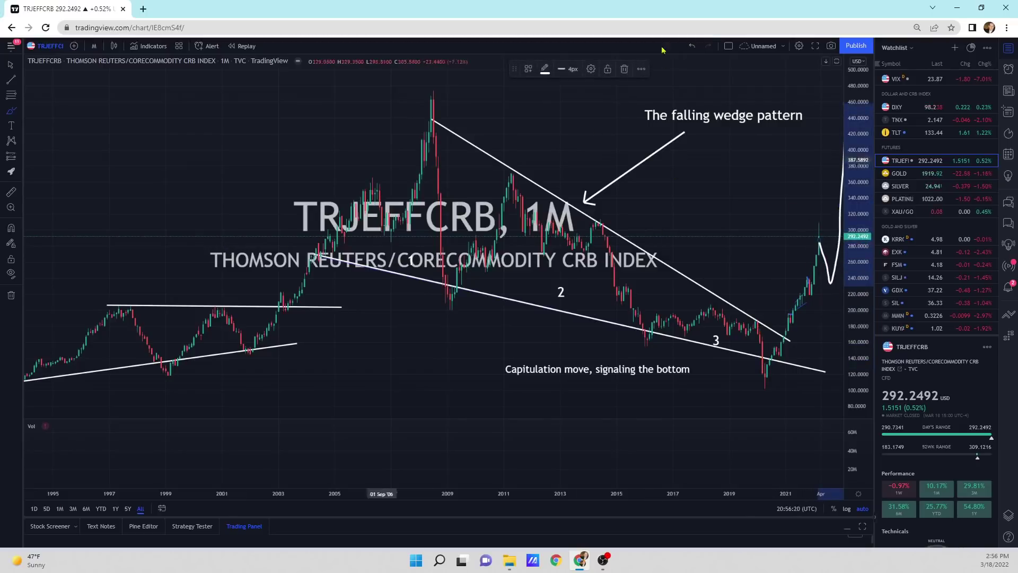
{"action": "left_click", "coordinate": [692, 46]}
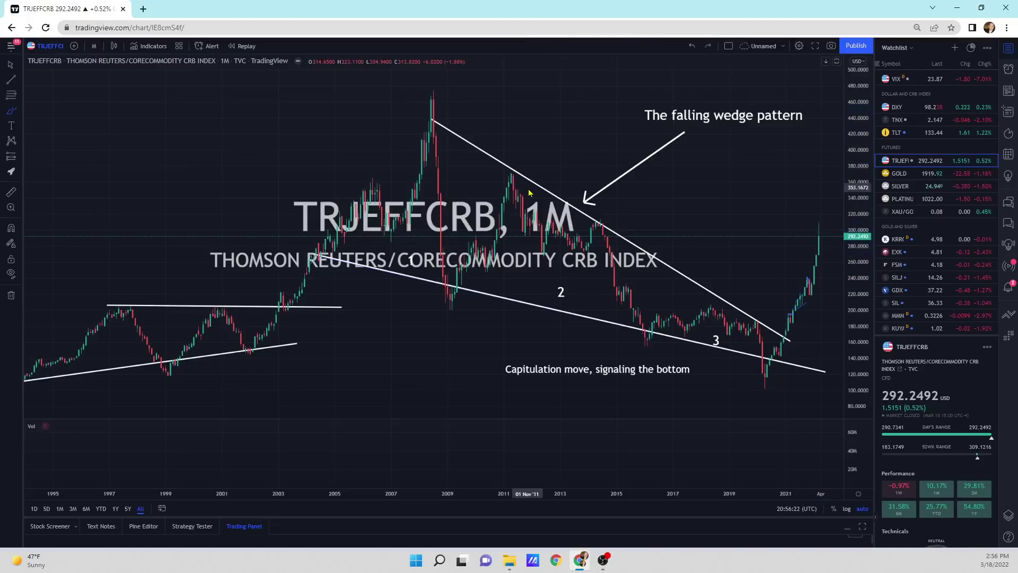
- Draw a rising line over the 2008 peak, compress the price scale, and sketch-then-undo a higher projection
{"action": "left_click_drag", "start_coordinate": [42, 218], "coordinate": [546, 62]}
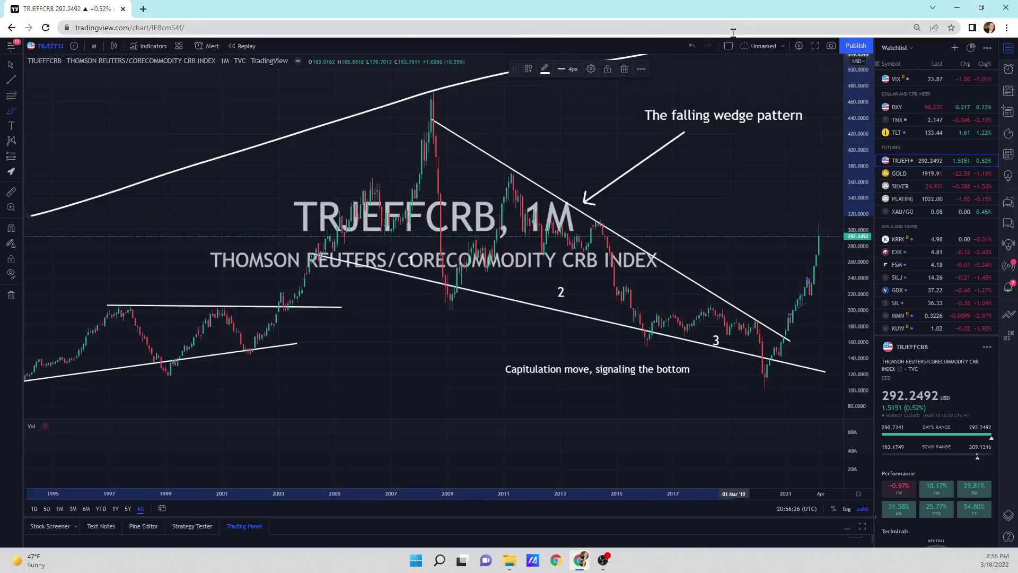
{"action": "scroll", "coordinate": [853, 151], "scroll_direction": "down", "scroll_amount": 5}
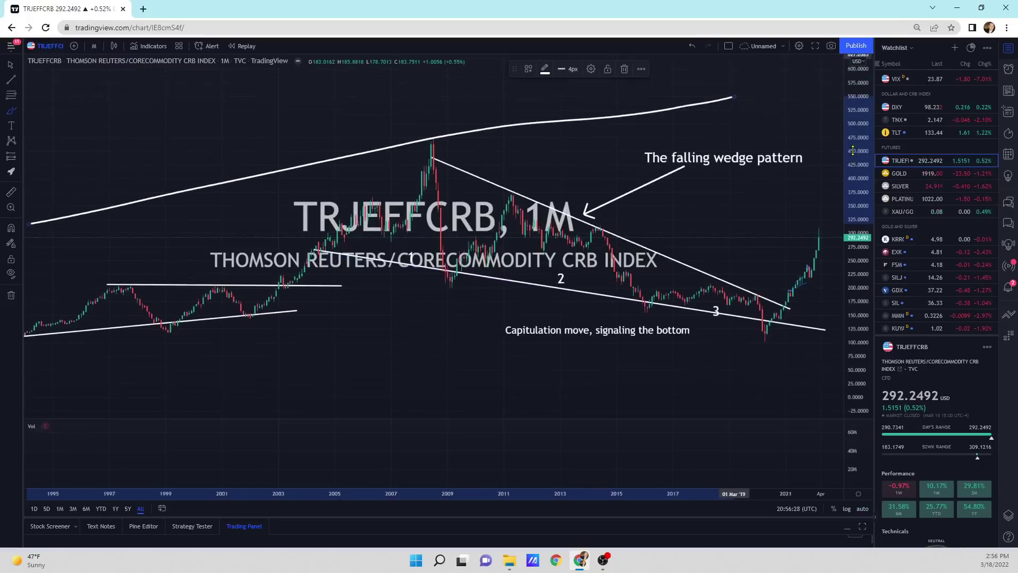
{"action": "scroll", "coordinate": [853, 150], "scroll_direction": "down", "scroll_amount": 1}
{"action": "left_click_drag", "start_coordinate": [398, 180], "coordinate": [837, 73]}
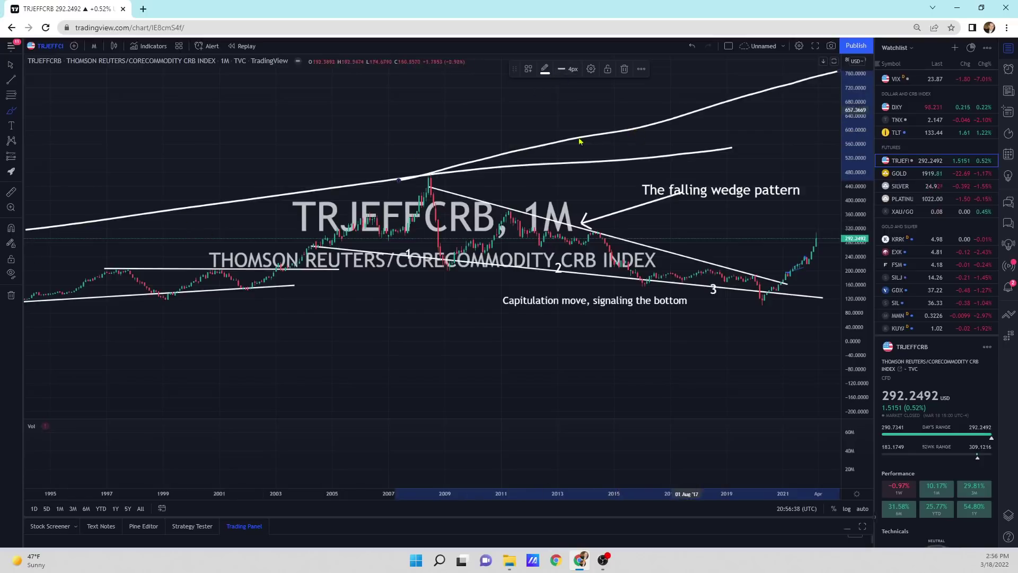
{"action": "left_click", "coordinate": [692, 48]}
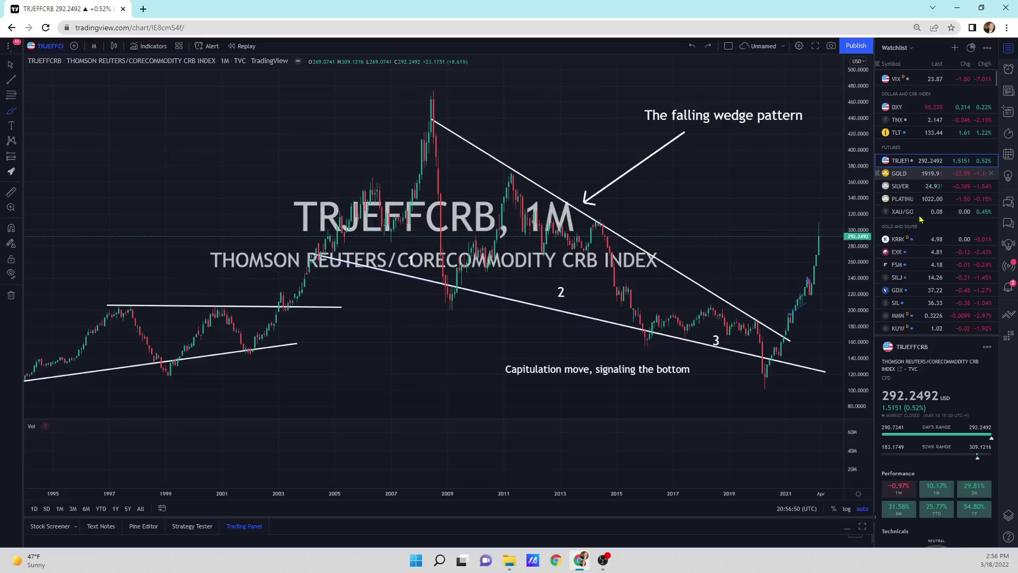
- Scroll the watchlist down to the Ratios section and load the CRB/SPX monthly chart
{"action": "scroll", "coordinate": [920, 215], "scroll_direction": "down", "scroll_amount": 10}
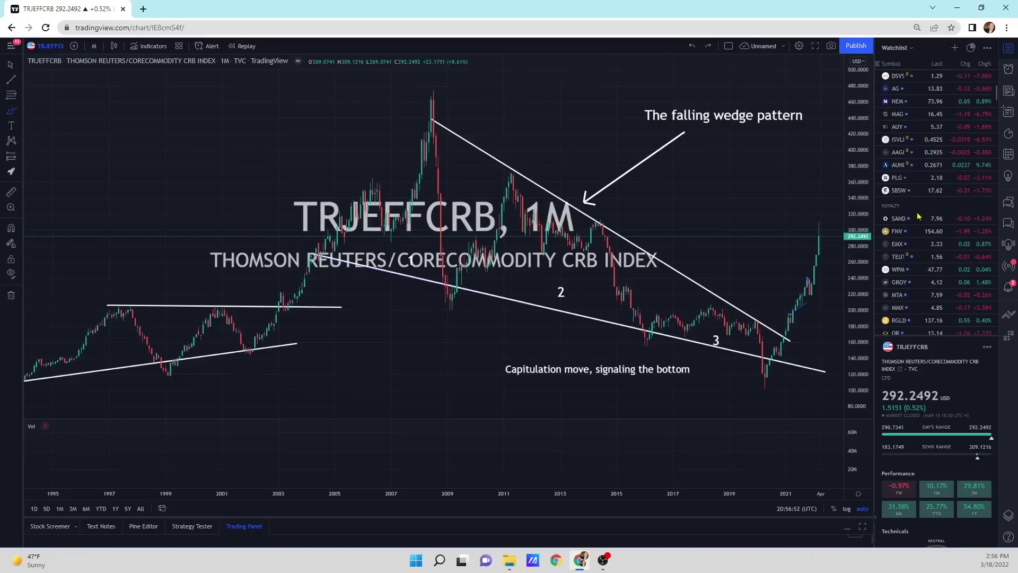
{"action": "scroll", "coordinate": [917, 217], "scroll_direction": "down", "scroll_amount": 10}
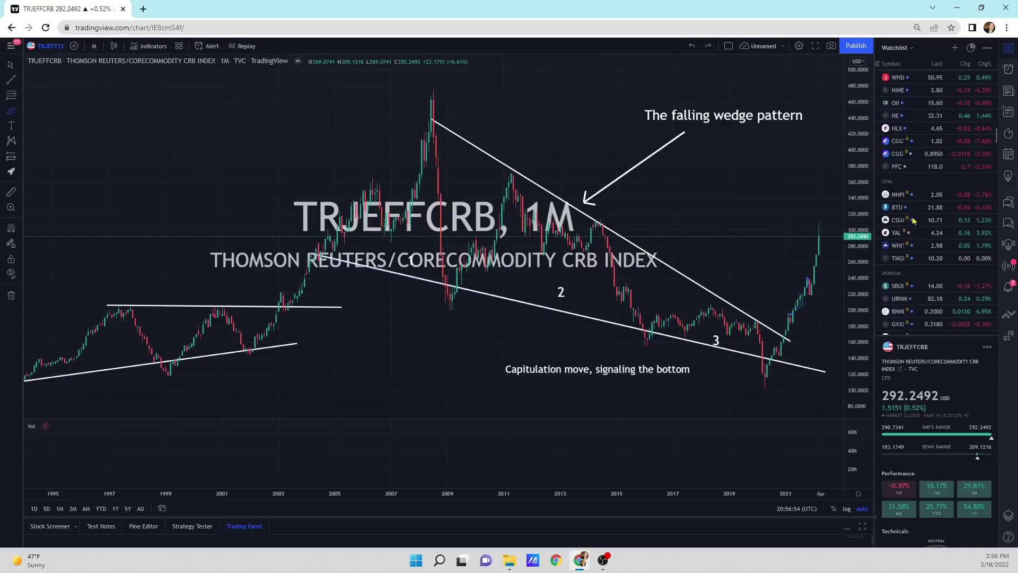
{"action": "scroll", "coordinate": [912, 222], "scroll_direction": "down", "scroll_amount": 10}
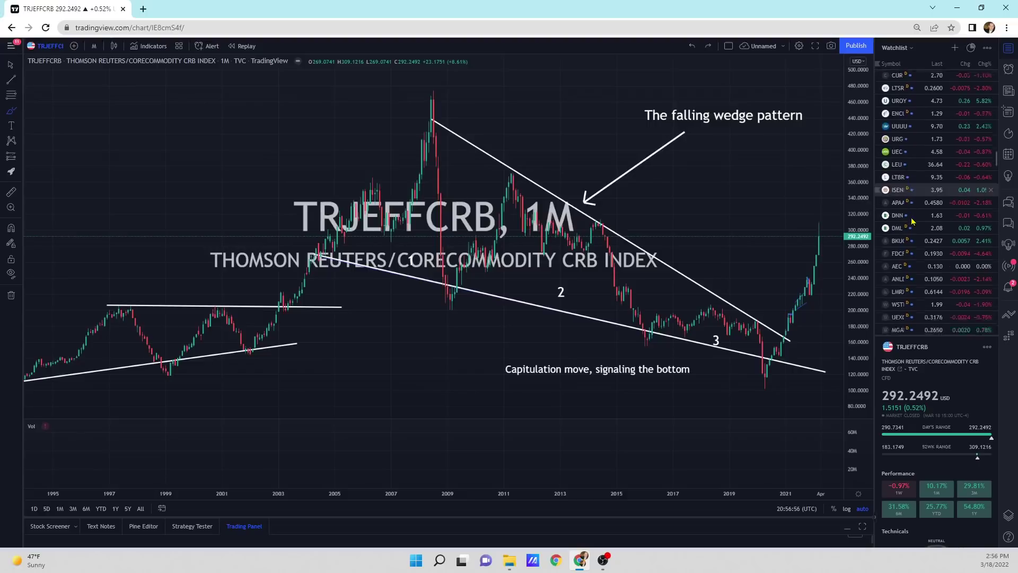
{"action": "scroll", "coordinate": [916, 241], "scroll_direction": "down", "scroll_amount": 5}
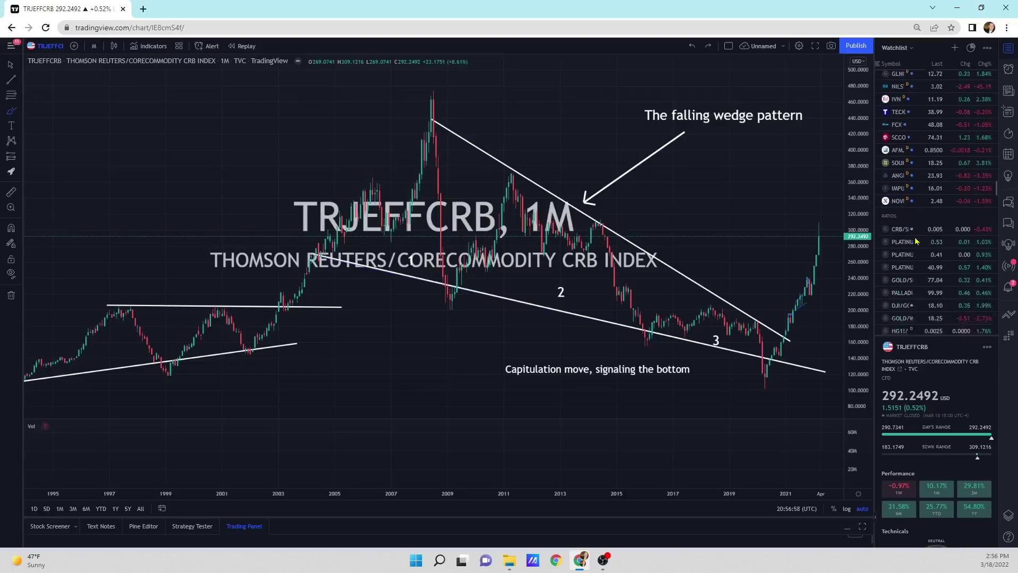
{"action": "left_click", "coordinate": [914, 167]}
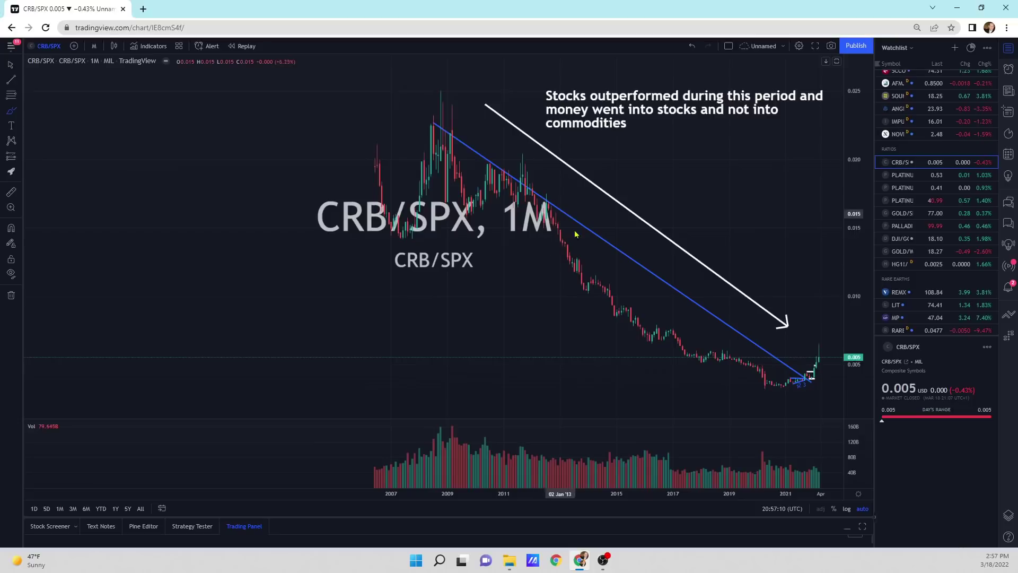
- Circle and undo the CRB/SPX long decline, then zoom via 5-year weekly to 1-year daily candles
{"action": "mouse_move", "coordinate": [465, 152]}
{"action": "left_mouse_down"}
{"action": "mouse_move", "coordinate": [583, 371]}
{"action": "mouse_move", "coordinate": [779, 371]}
{"action": "mouse_move", "coordinate": [539, 177]}
{"action": "mouse_move", "coordinate": [427, 160]}
{"action": "left_mouse_up"}
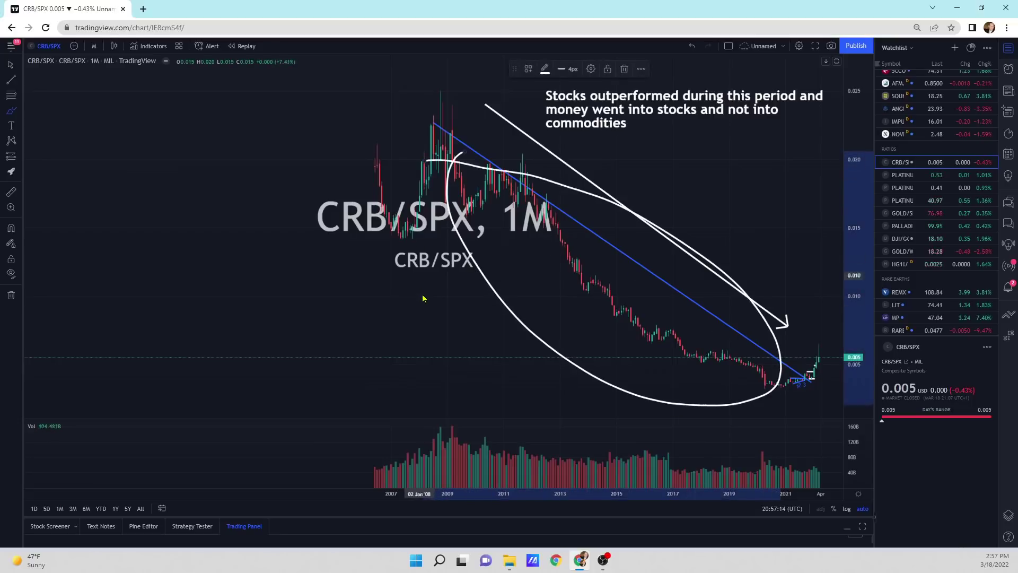
{"action": "left_click", "coordinate": [691, 46]}
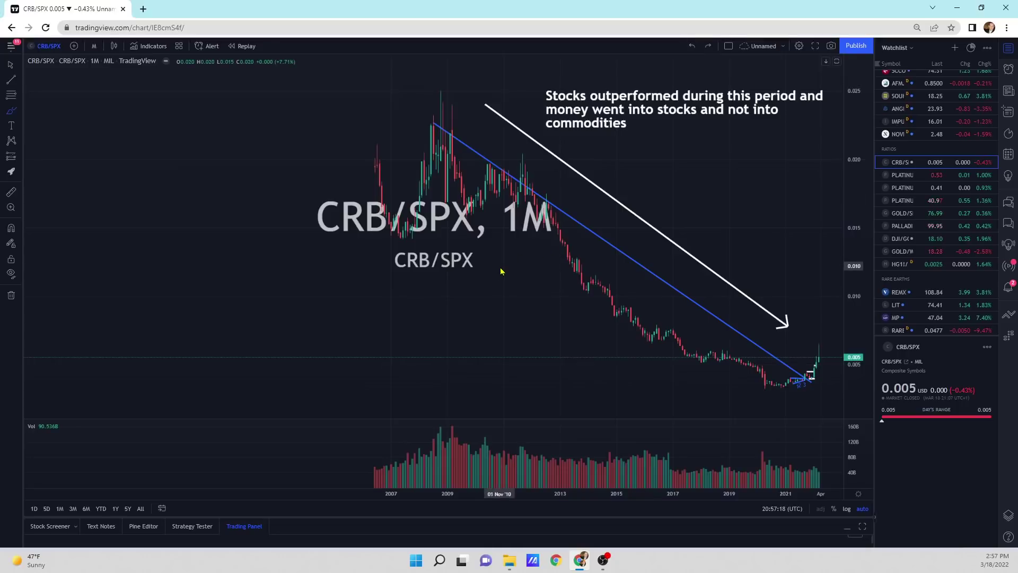
{"action": "scroll", "coordinate": [747, 366], "scroll_direction": "up", "scroll_amount": 6}
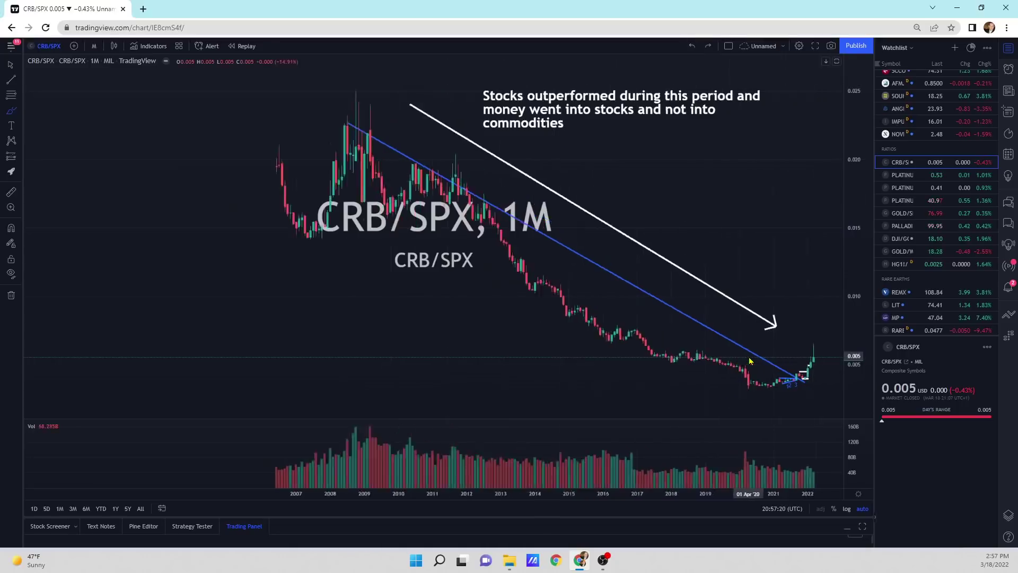
{"action": "scroll", "coordinate": [749, 360], "scroll_direction": "up", "scroll_amount": 3}
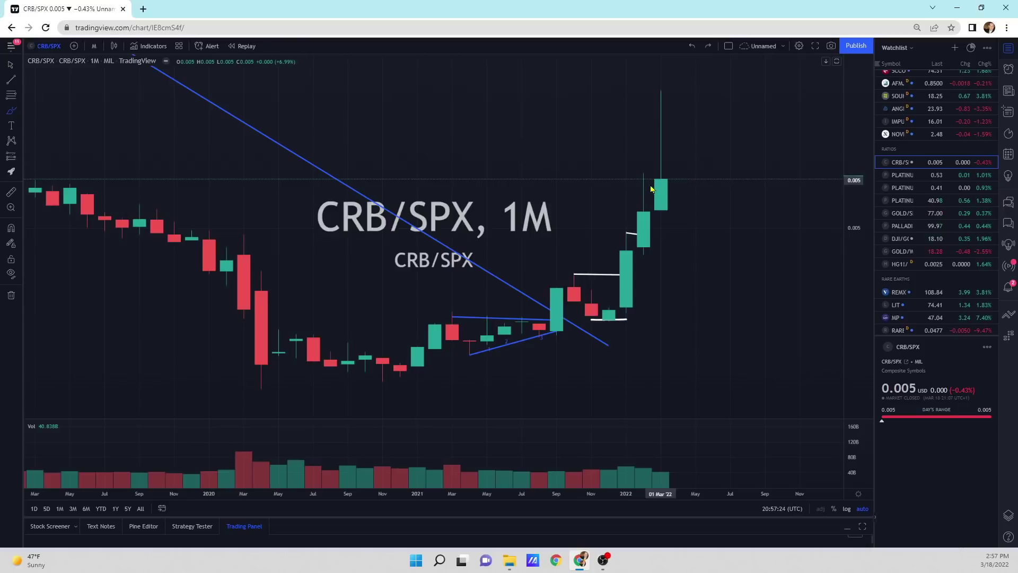
{"action": "left_click", "coordinate": [128, 510]}
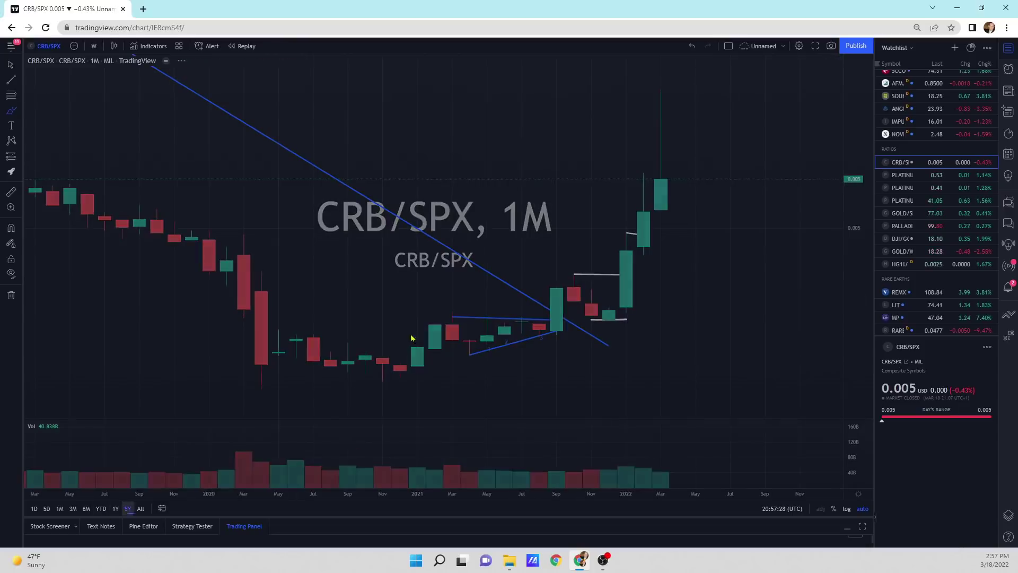
{"action": "scroll", "coordinate": [737, 315], "scroll_direction": "up", "scroll_amount": 3}
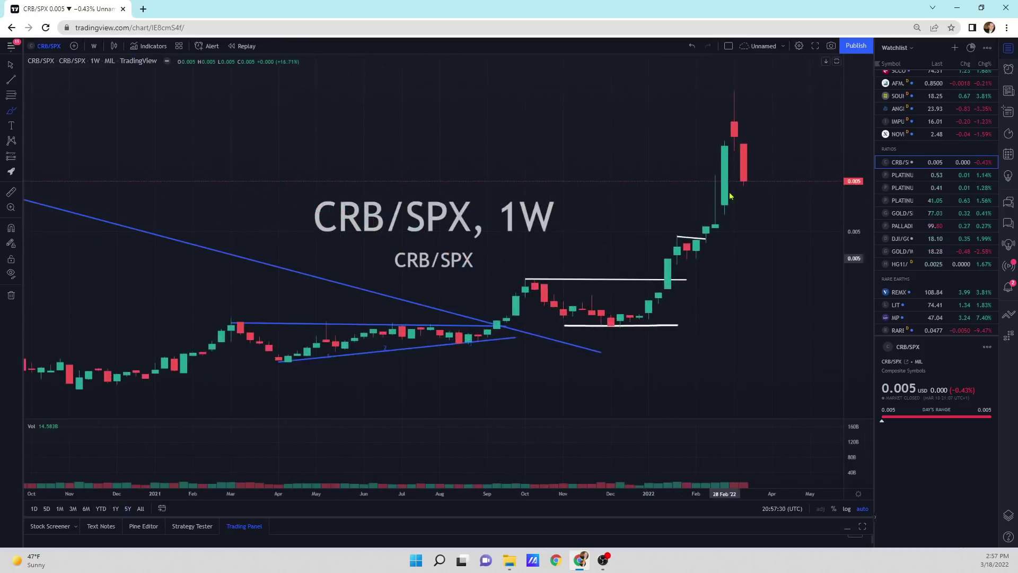
{"action": "left_click", "coordinate": [115, 509]}
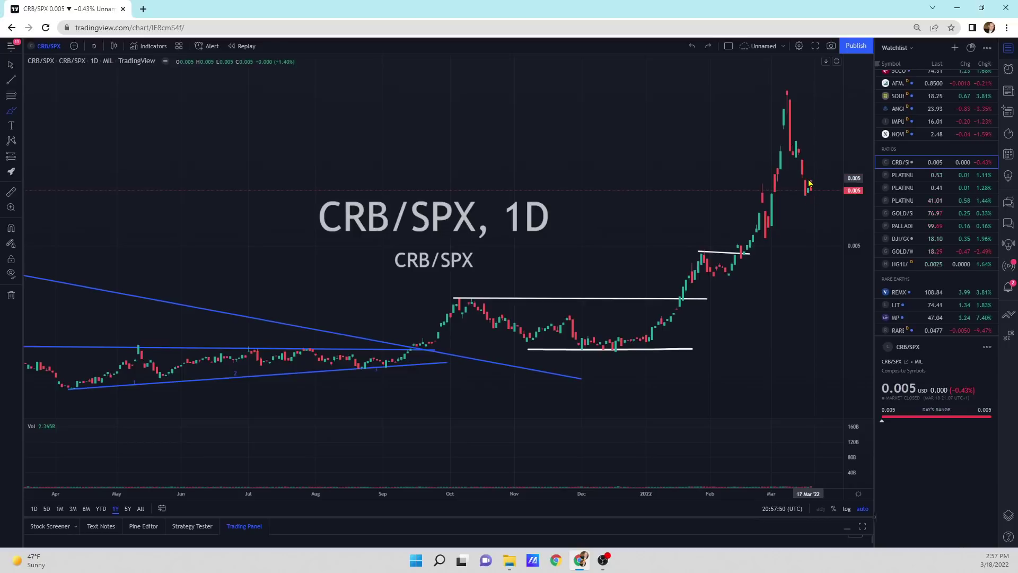
- Load the PLATINUM/GOLD daily chart and brush an upward projected arrow, then undo it
{"action": "left_click", "coordinate": [924, 178]}
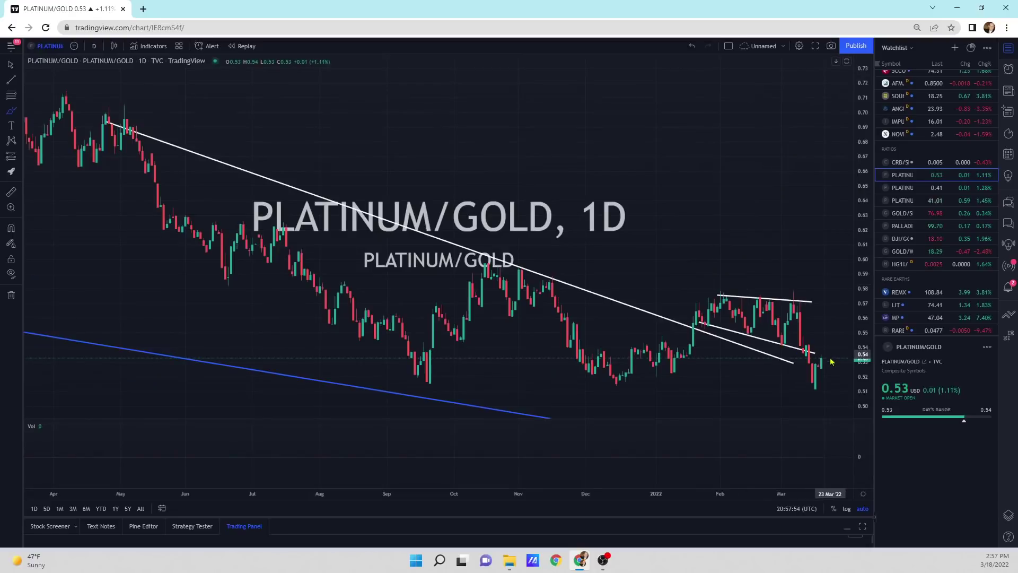
{"action": "mouse_move", "coordinate": [832, 350]}
{"action": "left_mouse_down"}
{"action": "mouse_move", "coordinate": [841, 279]}
{"action": "mouse_move", "coordinate": [820, 296]}
{"action": "left_mouse_up"}
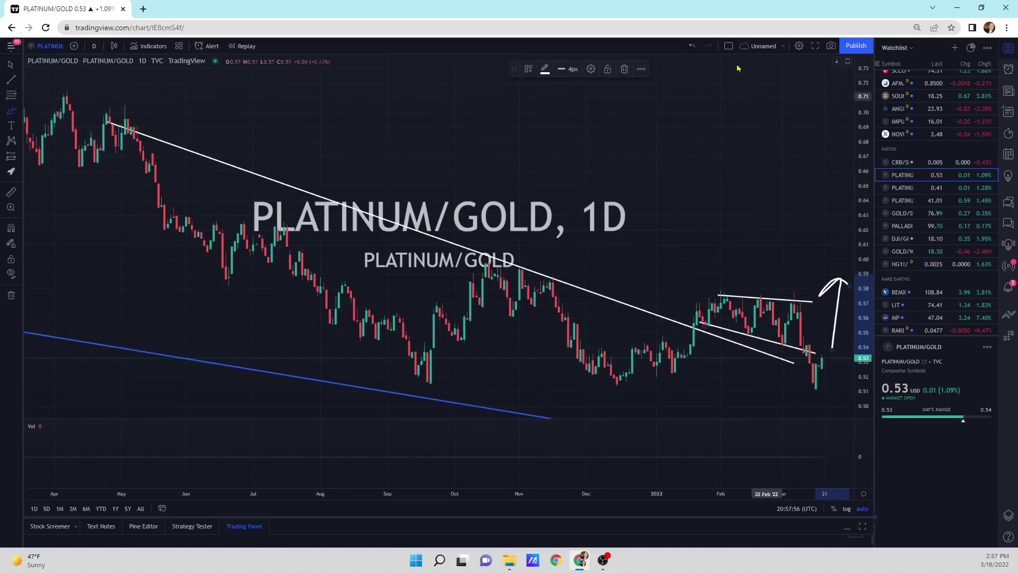
{"action": "left_click", "coordinate": [692, 47]}
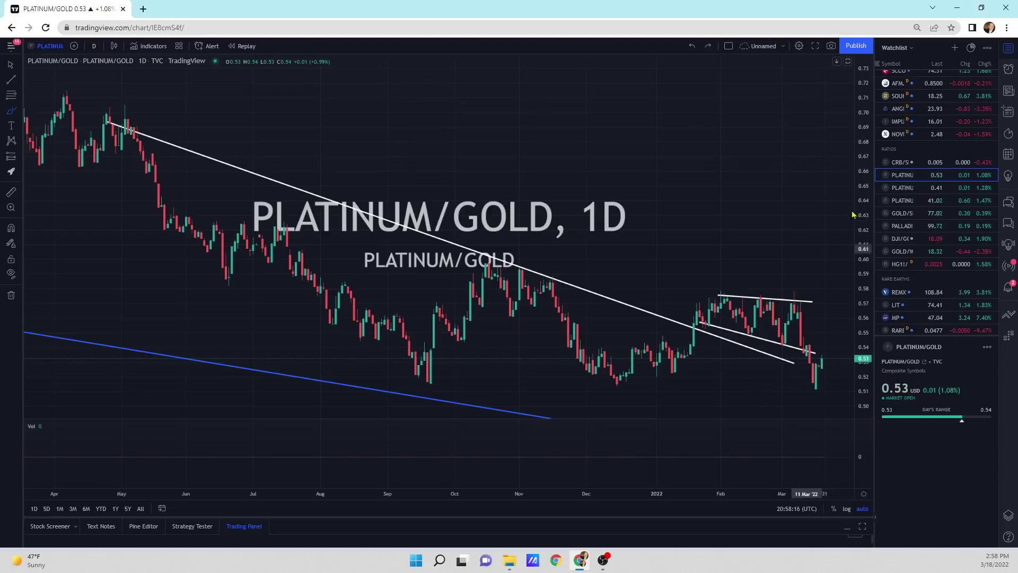
- Load PLATINUM/PALLADIUM, zoom into recent months, and brush then undo a rising arrow over the latest candles
{"action": "left_click", "coordinate": [926, 189]}
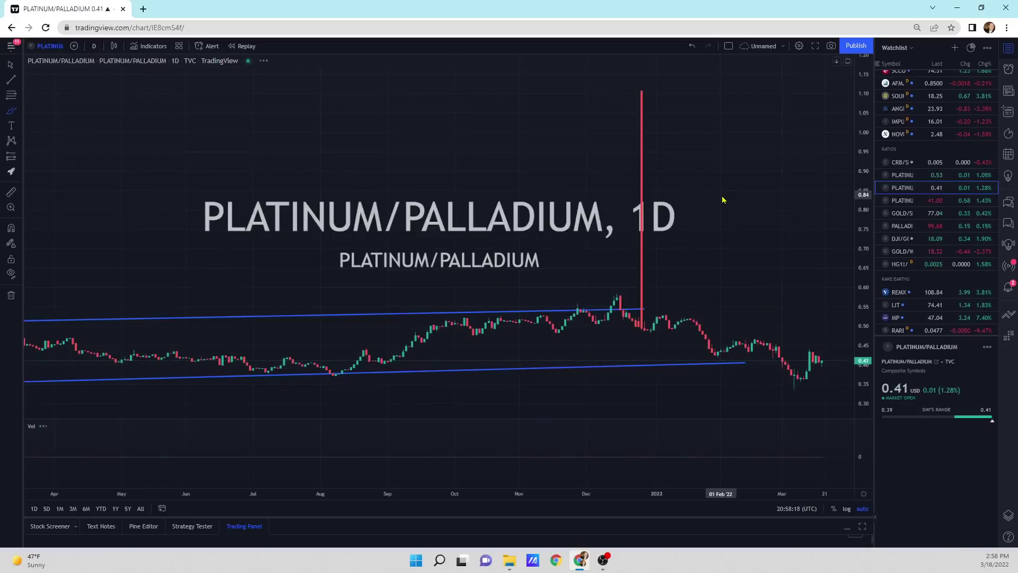
{"action": "scroll", "coordinate": [759, 371], "scroll_direction": "up", "scroll_amount": 5}
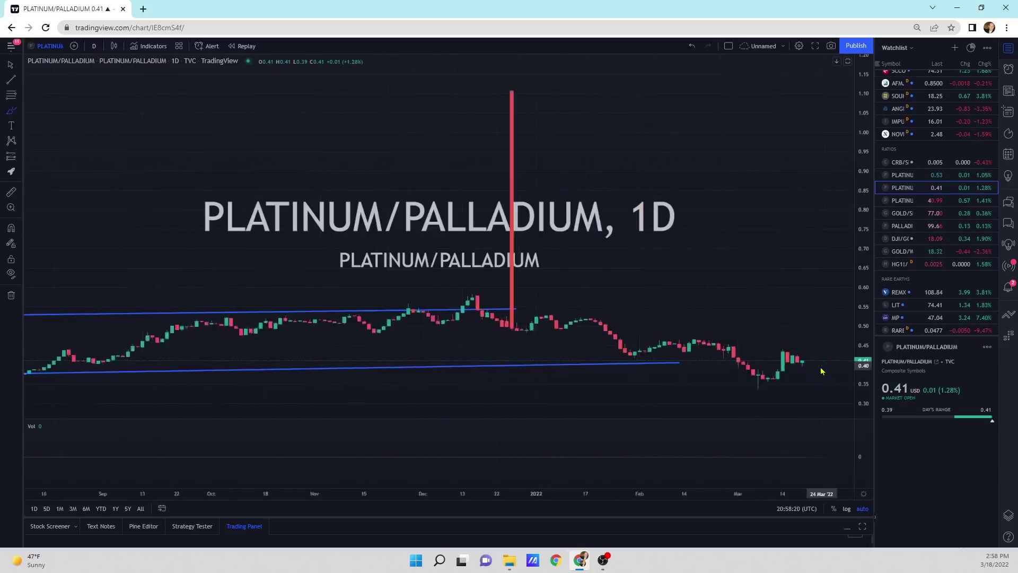
{"action": "mouse_move", "coordinate": [752, 377]}
{"action": "left_mouse_down"}
{"action": "mouse_move", "coordinate": [764, 354]}
{"action": "mouse_move", "coordinate": [793, 360]}
{"action": "mouse_move", "coordinate": [796, 297]}
{"action": "mouse_move", "coordinate": [831, 309]}
{"action": "left_mouse_up"}
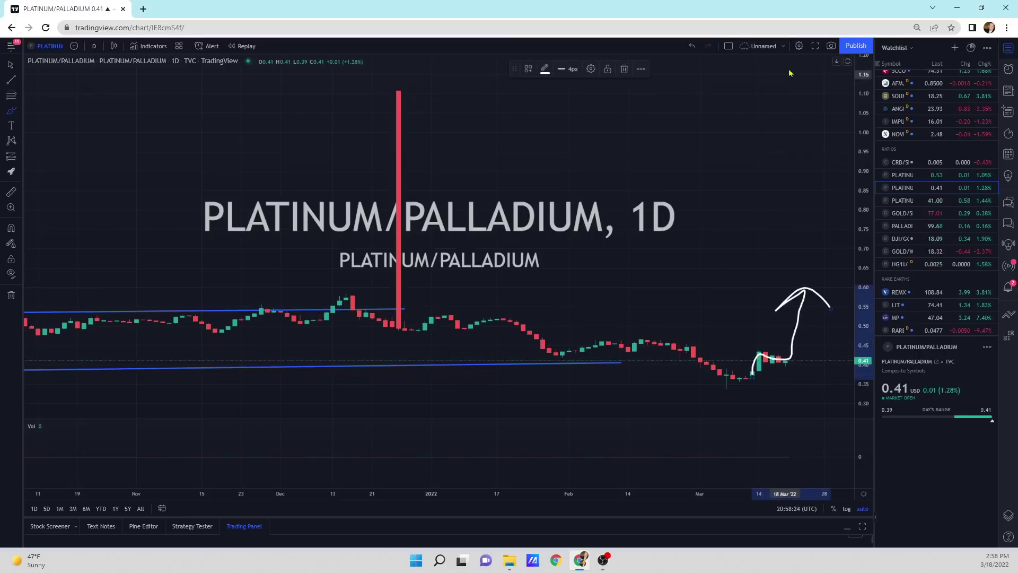
{"action": "left_click", "coordinate": [694, 47]}
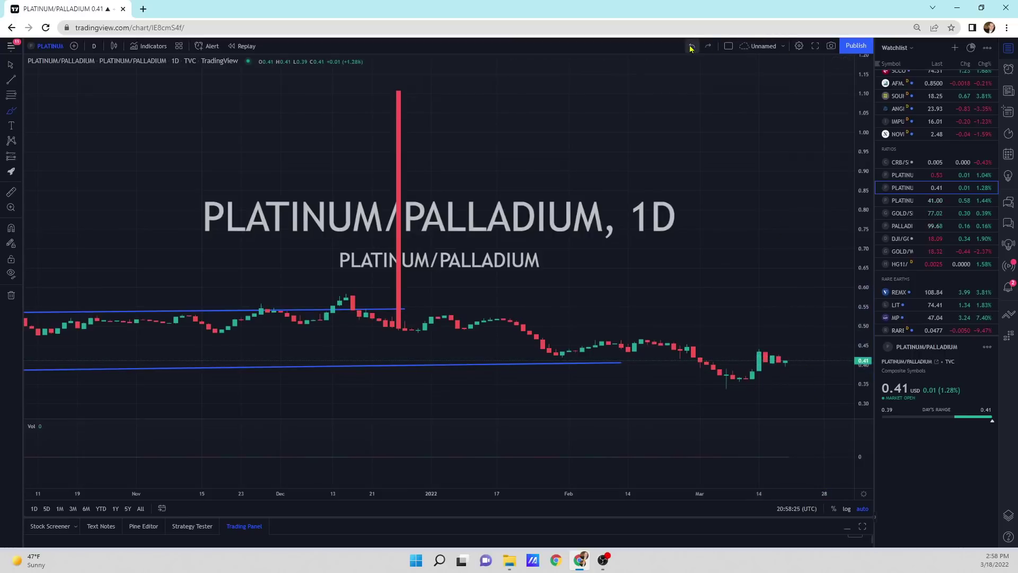
- Load PLATINUM/SILVER, circle the latest candles with an upward arrow, undo both, then move to GOLD/SILVER
{"action": "left_click", "coordinate": [907, 200]}
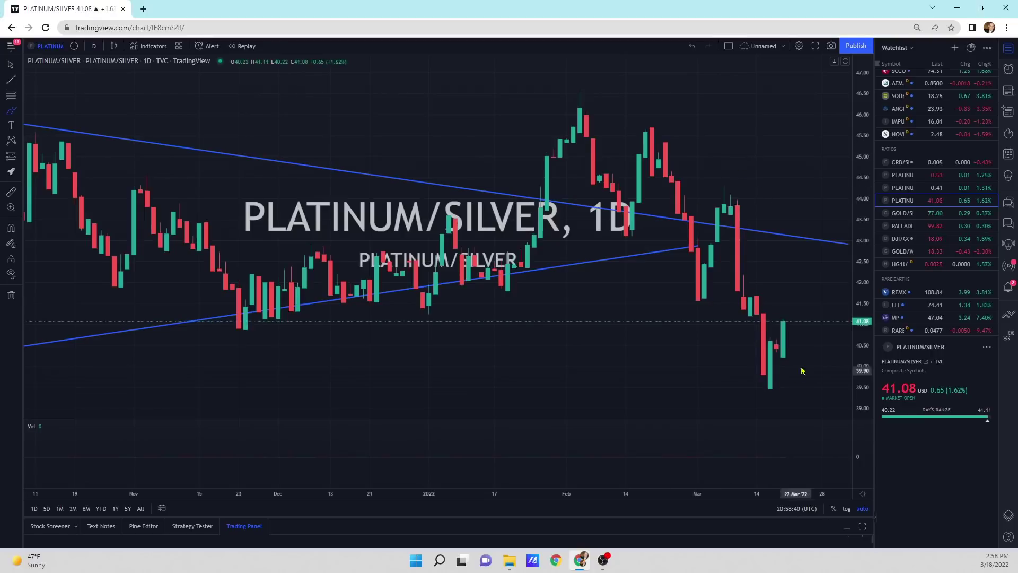
{"action": "mouse_move", "coordinate": [803, 320]}
{"action": "left_mouse_down"}
{"action": "mouse_move", "coordinate": [777, 295]}
{"action": "mouse_move", "coordinate": [815, 309]}
{"action": "mouse_move", "coordinate": [833, 208]}
{"action": "left_mouse_up"}
{"action": "left_click_drag", "start_coordinate": [806, 243], "coordinate": [848, 243]}
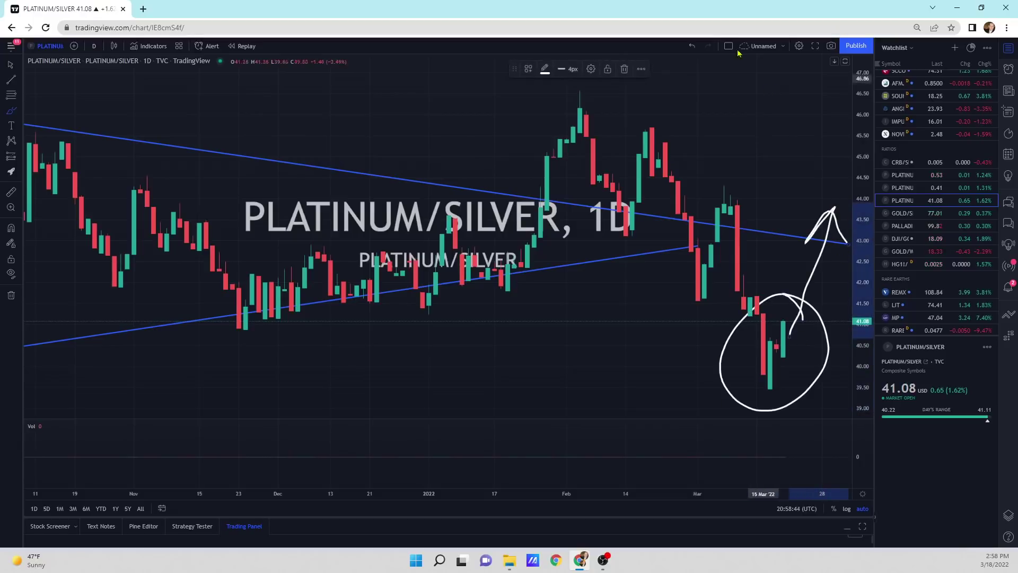
{"action": "left_click", "coordinate": [692, 45]}
{"action": "left_click", "coordinate": [692, 46]}
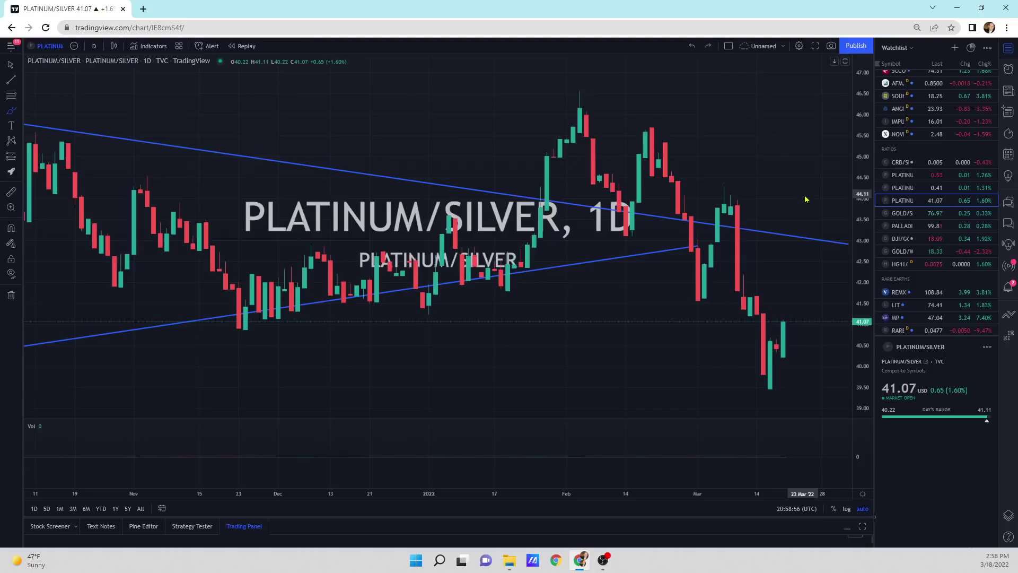
{"action": "key", "text": "Down"}
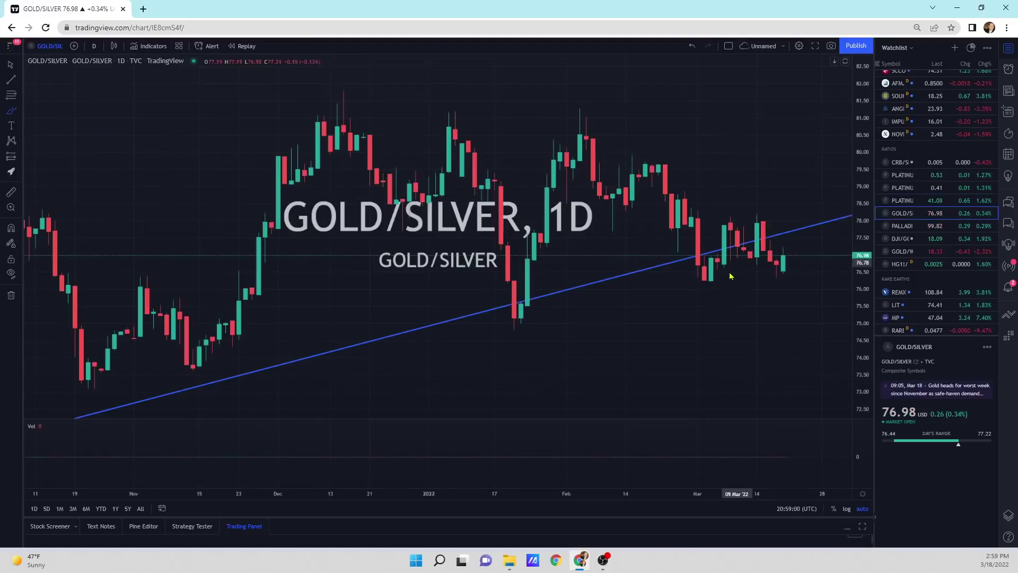
- Brush a rebound circle and arrow on GOLD/SILVER, undo it, zoom out, and open PALLADIUM/SILVER
{"action": "mouse_move", "coordinate": [796, 262]}
{"action": "left_mouse_down"}
{"action": "mouse_move", "coordinate": [814, 223]}
{"action": "mouse_move", "coordinate": [787, 207]}
{"action": "mouse_move", "coordinate": [835, 195]}
{"action": "left_mouse_up"}
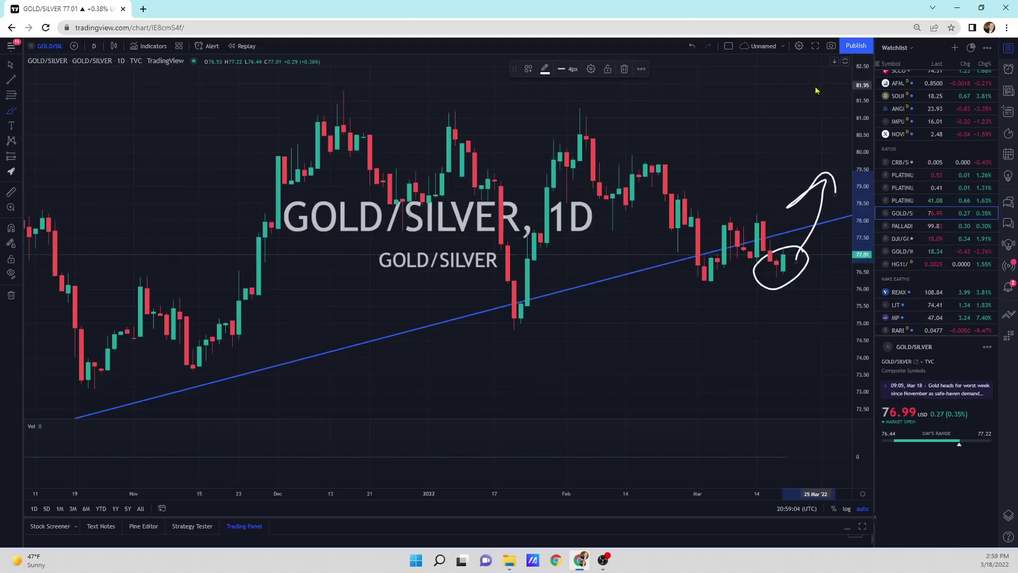
{"action": "left_click", "coordinate": [692, 46]}
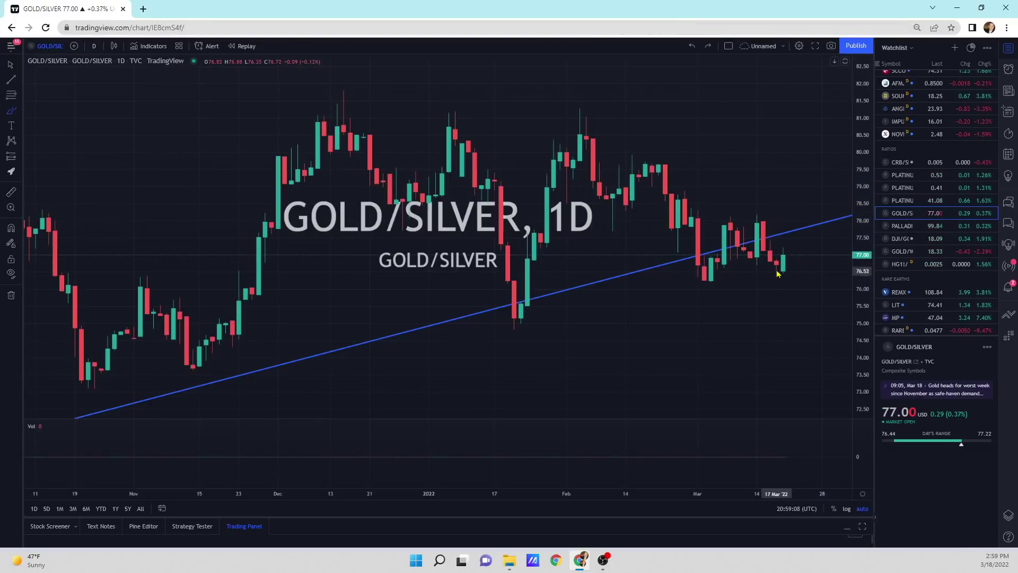
{"action": "scroll", "coordinate": [735, 307], "scroll_direction": "down", "scroll_amount": 3}
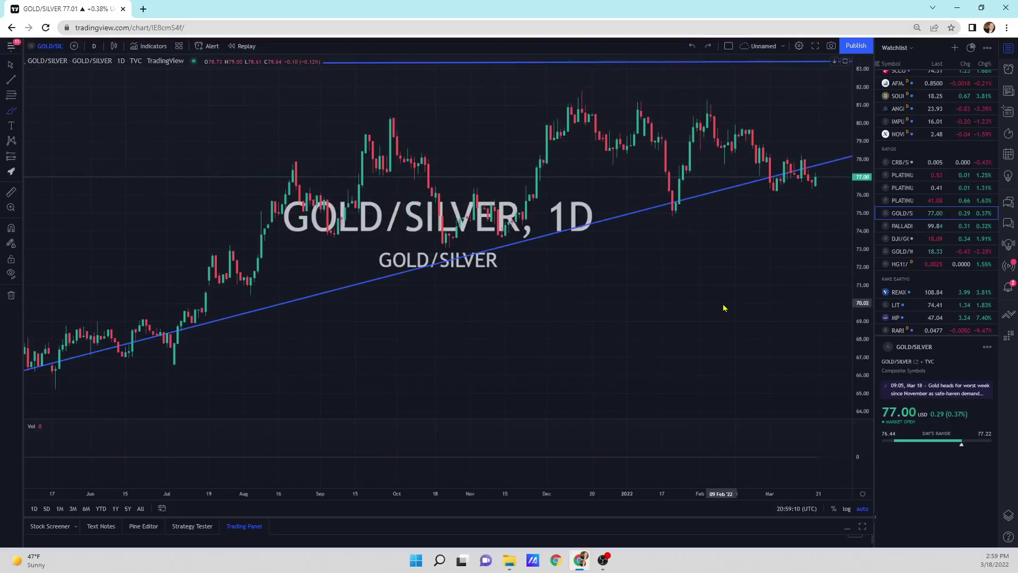
{"action": "scroll", "coordinate": [735, 307], "scroll_direction": "down", "scroll_amount": 4}
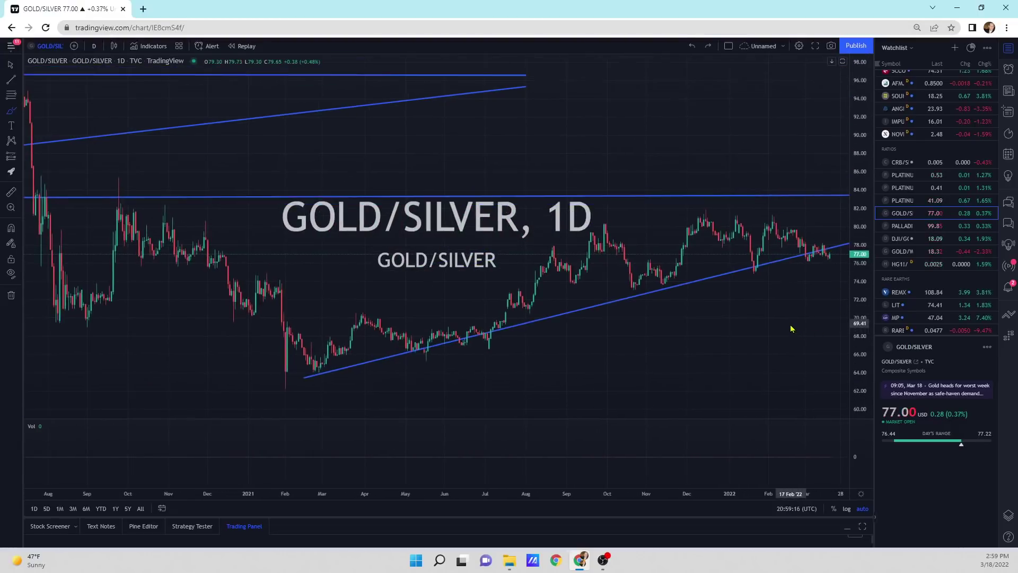
{"action": "left_click", "coordinate": [900, 227]}
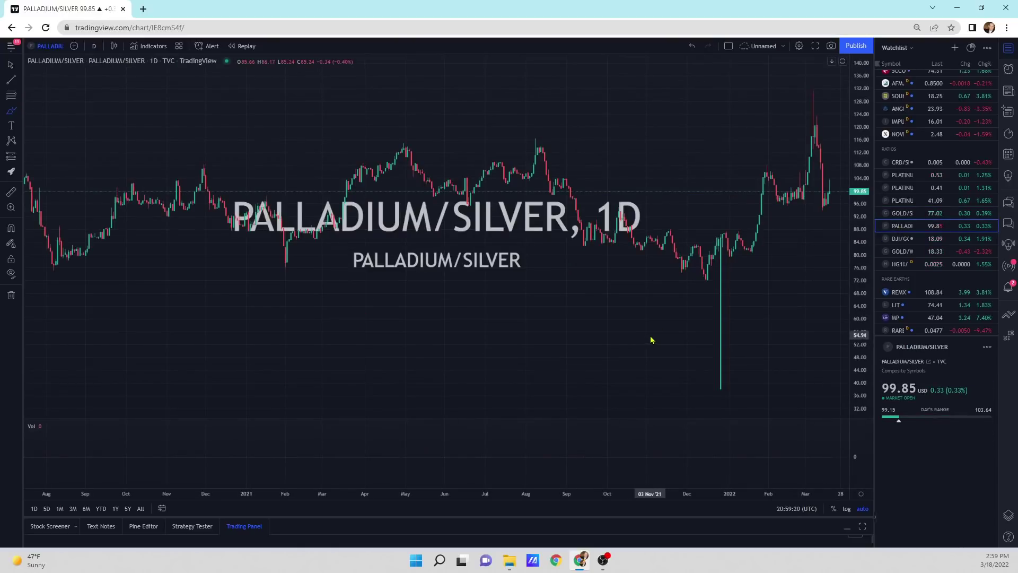
- Zoom in and brush a projected decline and the March drop, then undo both strokes
{"action": "scroll", "coordinate": [652, 340], "scroll_direction": "up", "scroll_amount": 5}
{"action": "left_click_drag", "start_coordinate": [783, 197], "coordinate": [810, 297]}
{"action": "mouse_move", "coordinate": [721, 125]}
{"action": "left_mouse_down"}
{"action": "mouse_move", "coordinate": [753, 206]}
{"action": "mouse_move", "coordinate": [783, 196]}
{"action": "left_mouse_up"}
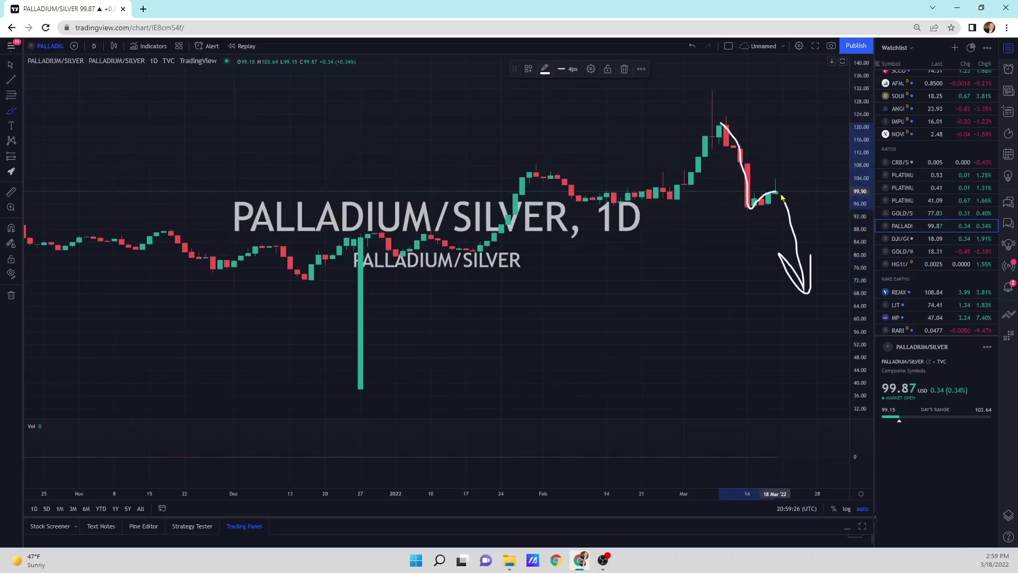
{"action": "left_click", "coordinate": [692, 46]}
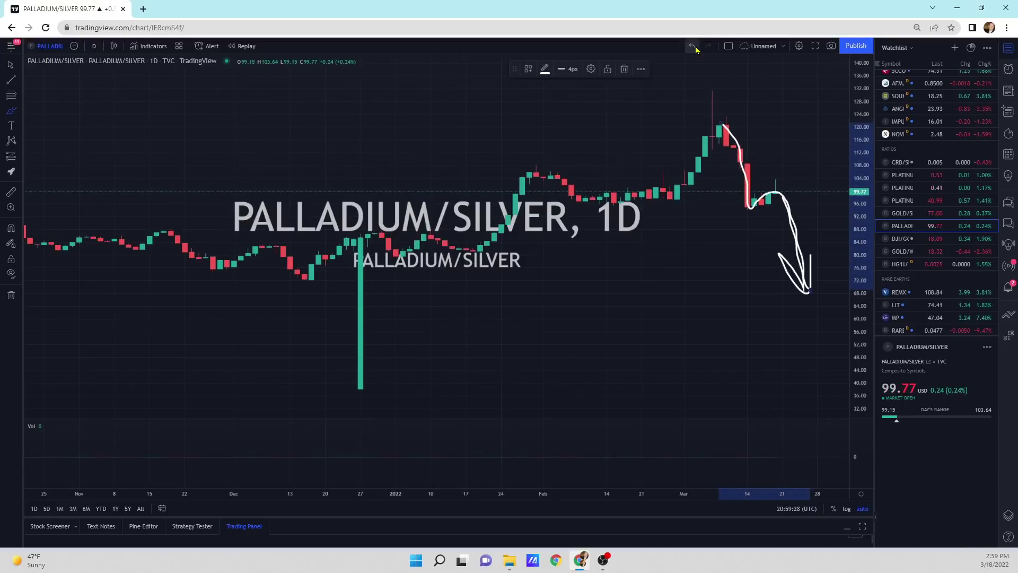
{"action": "left_click", "coordinate": [692, 46]}
{"action": "left_click", "coordinate": [693, 46]}
- Zoom out to the 2008 history, zoom back in, and move on to DJI/GOLD
{"action": "scroll", "coordinate": [571, 330], "scroll_direction": "down", "scroll_amount": 10}
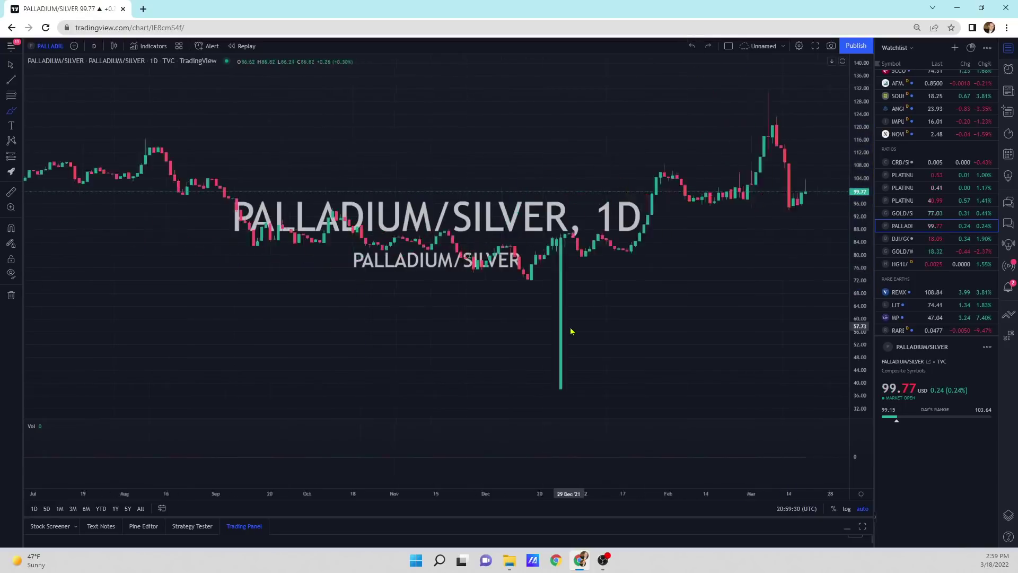
{"action": "scroll", "coordinate": [571, 331], "scroll_direction": "down", "scroll_amount": 5}
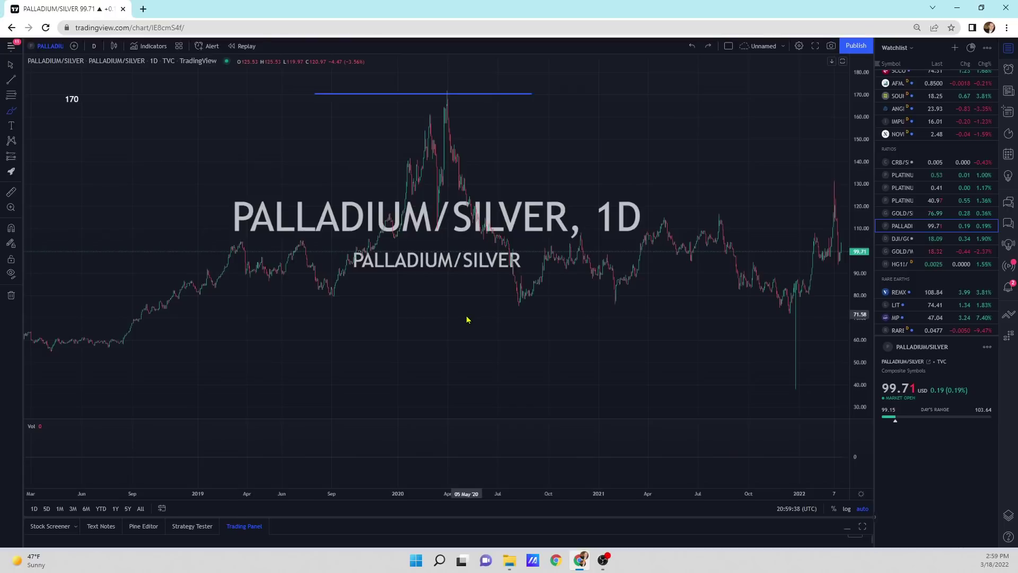
{"action": "scroll", "coordinate": [467, 319], "scroll_direction": "down", "scroll_amount": 5}
{"action": "scroll", "coordinate": [466, 329], "scroll_direction": "down", "scroll_amount": 6}
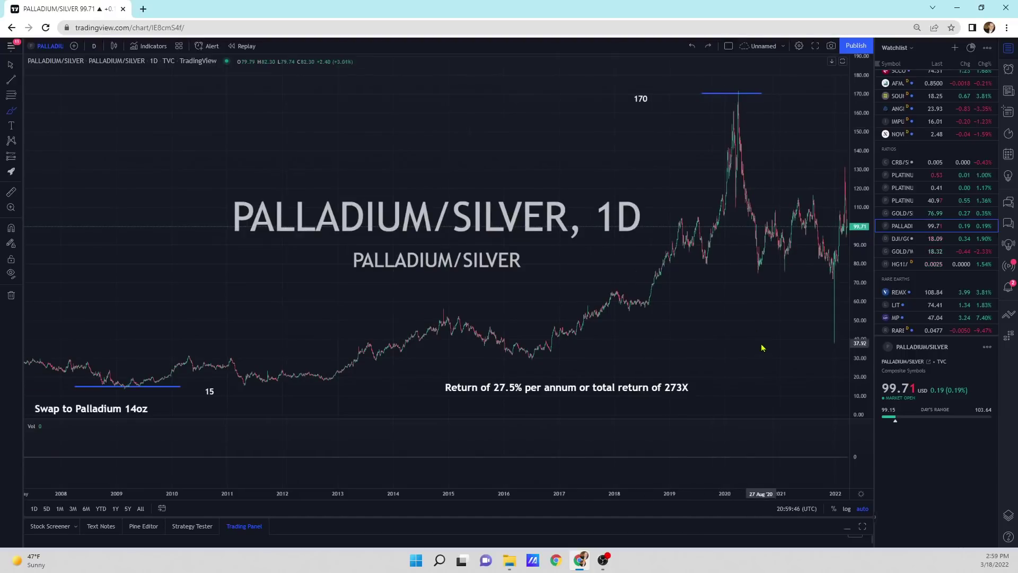
{"action": "scroll", "coordinate": [764, 339], "scroll_direction": "up", "scroll_amount": 6}
{"action": "key", "text": "Down"}
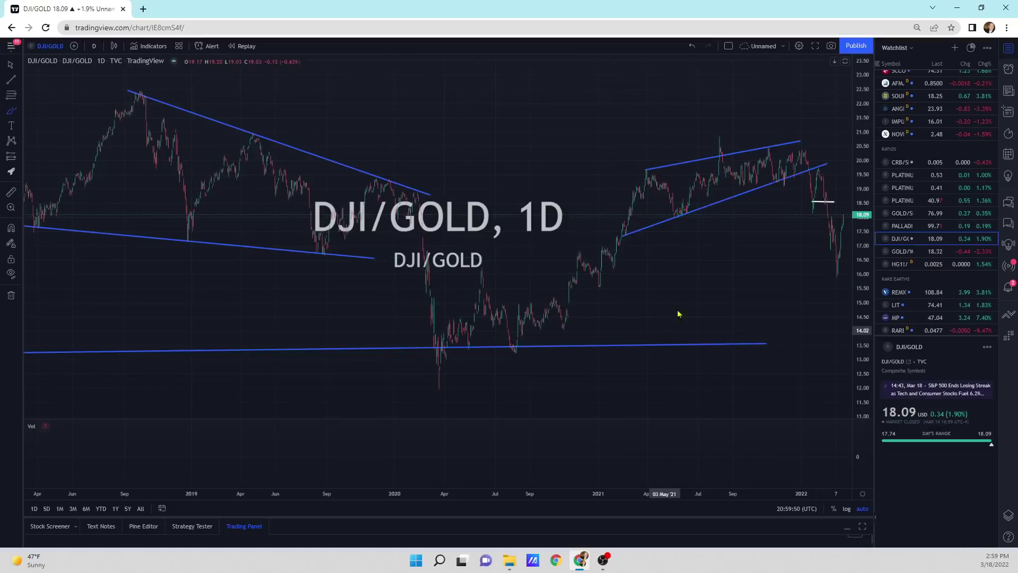
- Brush the path from the January high to March lows on DJI/GOLD, then undo it
{"action": "scroll", "coordinate": [739, 249], "scroll_direction": "up", "scroll_amount": 6}
{"action": "mouse_move", "coordinate": [679, 117]}
{"action": "left_mouse_down"}
{"action": "mouse_move", "coordinate": [724, 213]}
{"action": "mouse_move", "coordinate": [743, 160]}
{"action": "mouse_move", "coordinate": [796, 366]}
{"action": "mouse_move", "coordinate": [814, 336]}
{"action": "mouse_move", "coordinate": [828, 231]}
{"action": "mouse_move", "coordinate": [852, 227]}
{"action": "left_mouse_up"}
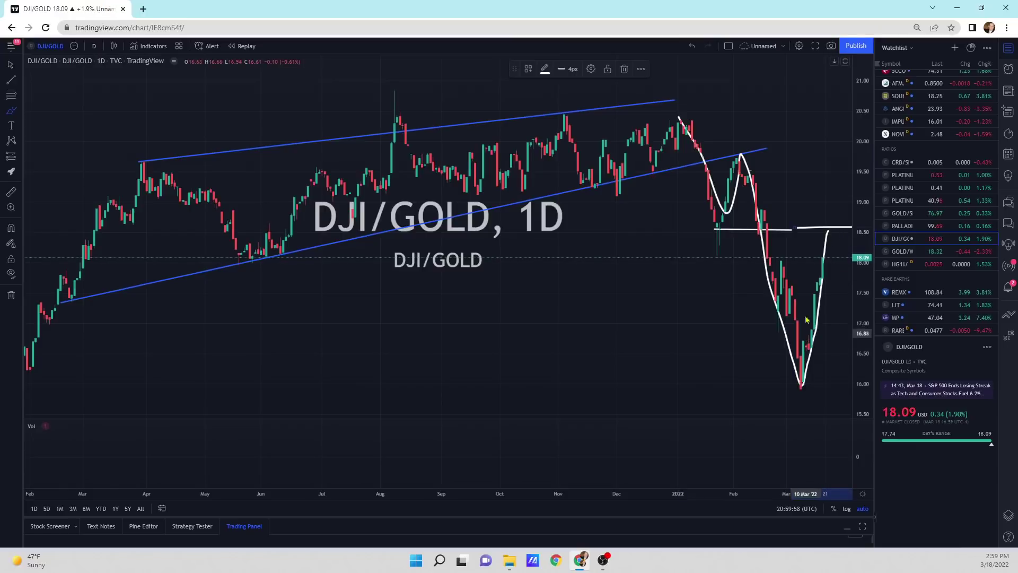
{"action": "left_click", "coordinate": [691, 46]}
{"action": "left_click", "coordinate": [692, 46]}
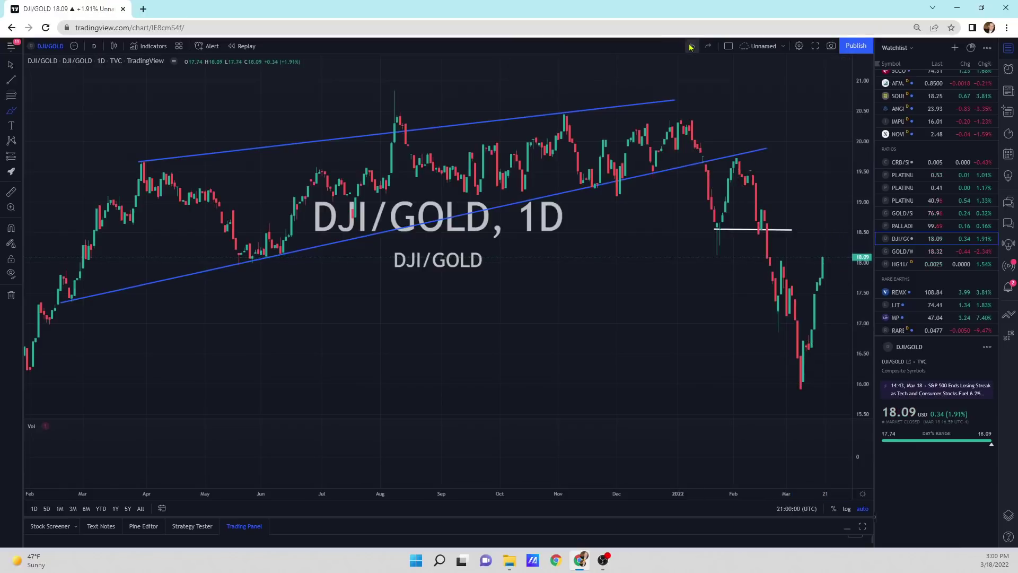
{"action": "scroll", "coordinate": [936, 191], "scroll_direction": "down", "scroll_amount": 1}
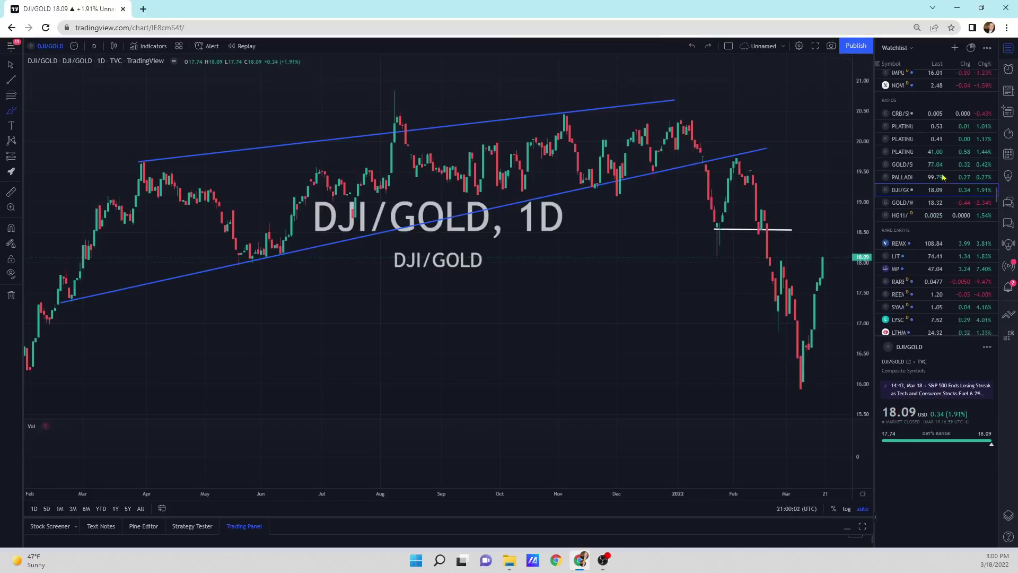
- Return to DJI/GOLD via GOLD/WTICOUSD, show its All-range monthly history, then select GOLD/WTICOUSD
{"action": "left_click", "coordinate": [910, 201]}
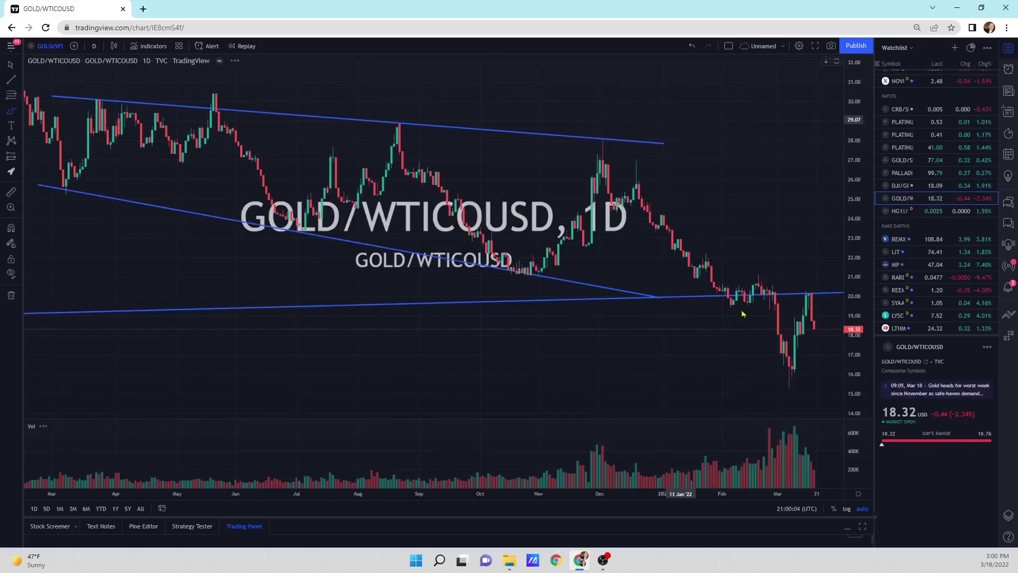
{"action": "left_click", "coordinate": [910, 186]}
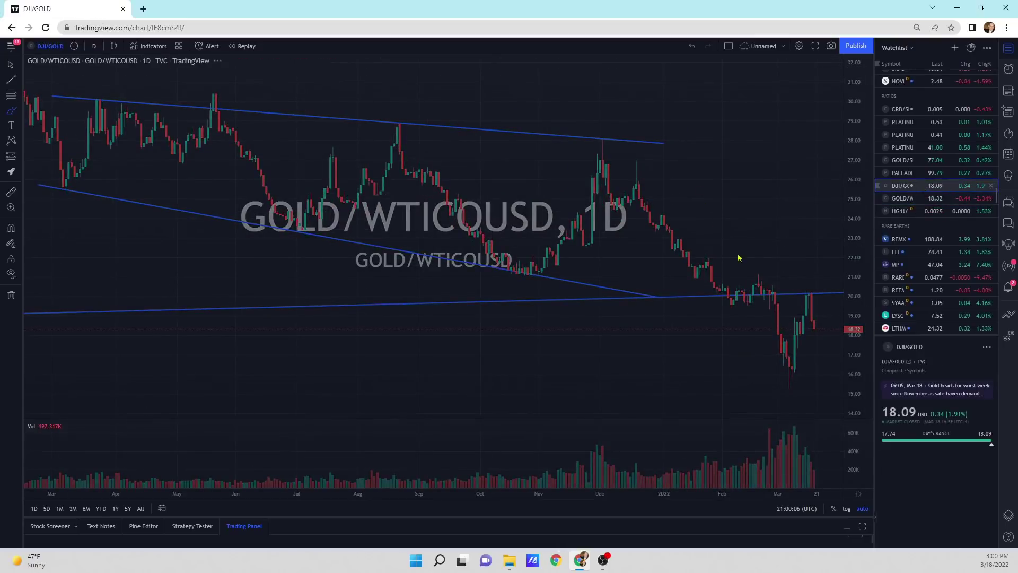
{"action": "left_click", "coordinate": [140, 509]}
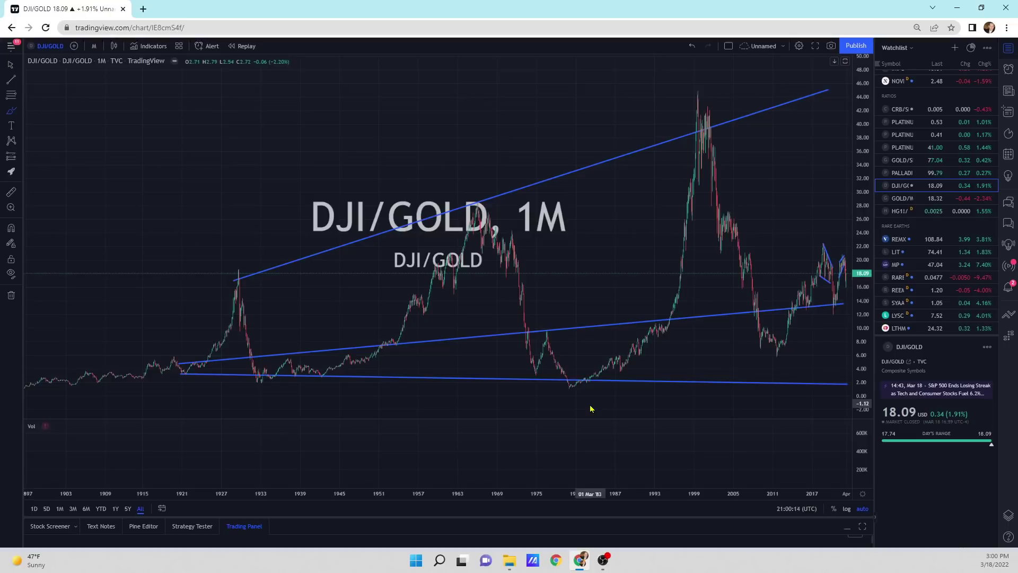
{"action": "key", "text": "Down"}
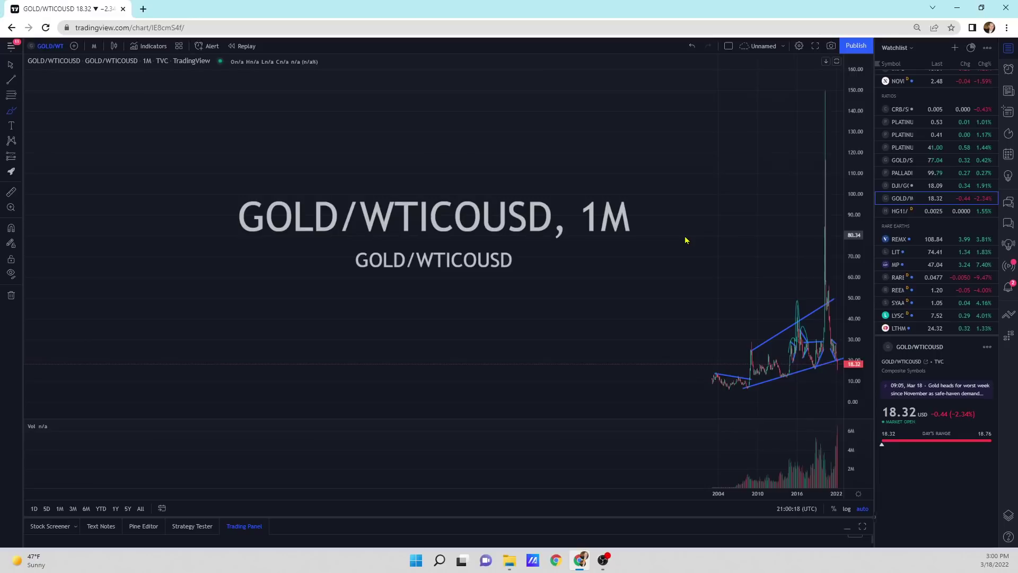
- Show GOLD/WTICOUSD on 5Y weekly then 1Y daily, brush a projected path, and undo it
{"action": "left_click", "coordinate": [128, 508]}
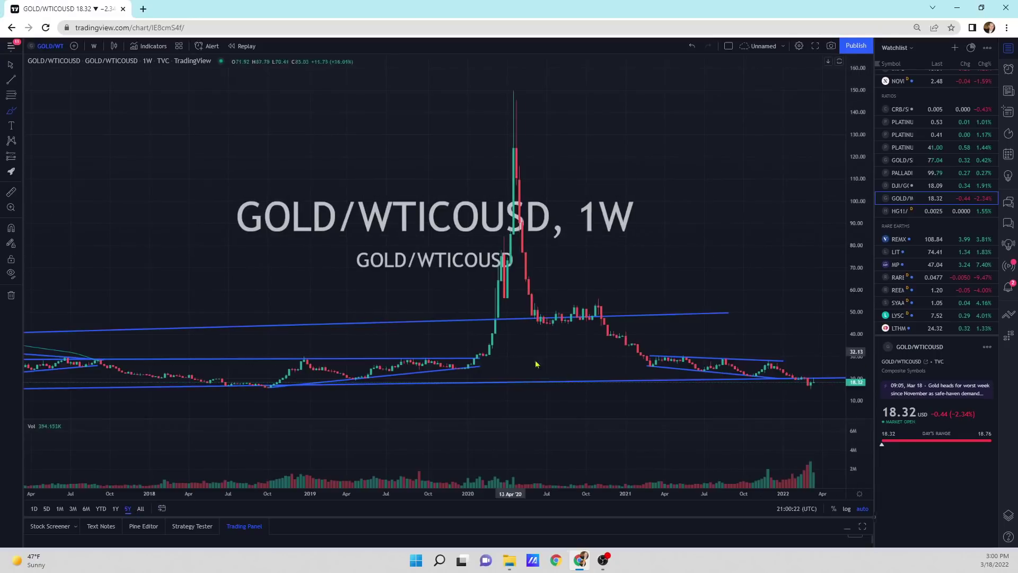
{"action": "scroll", "coordinate": [738, 382], "scroll_direction": "up", "scroll_amount": 5}
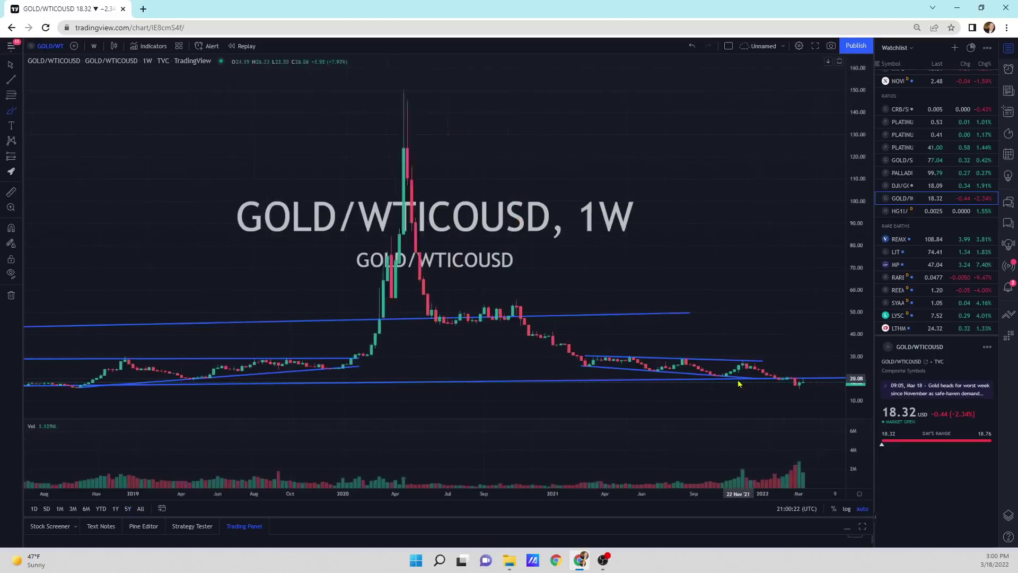
{"action": "left_click", "coordinate": [115, 509]}
{"action": "mouse_move", "coordinate": [786, 378]}
{"action": "left_mouse_down"}
{"action": "mouse_move", "coordinate": [806, 292]}
{"action": "mouse_move", "coordinate": [811, 345]}
{"action": "mouse_move", "coordinate": [828, 338]}
{"action": "left_mouse_up"}
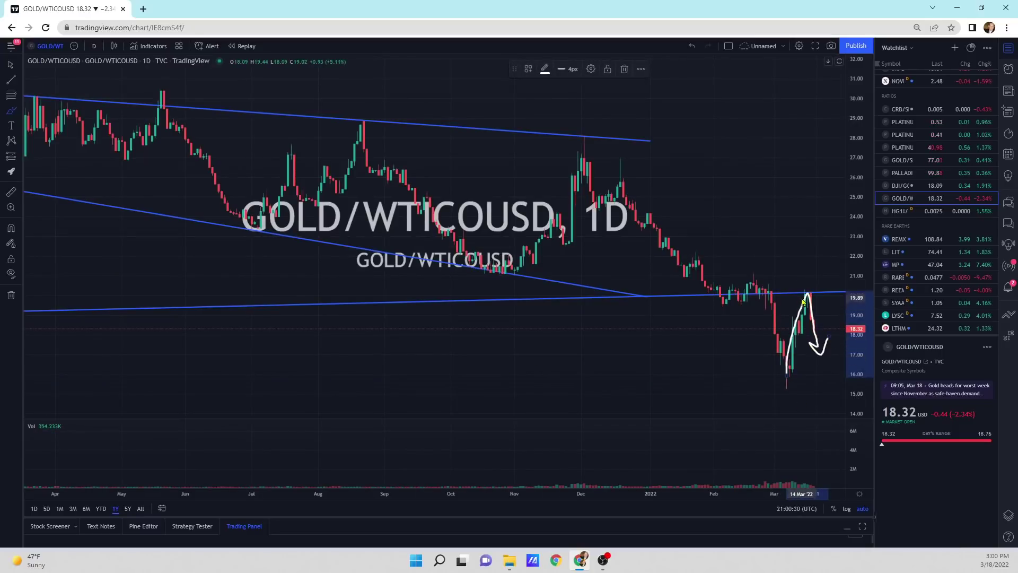
{"action": "left_click", "coordinate": [692, 47]}
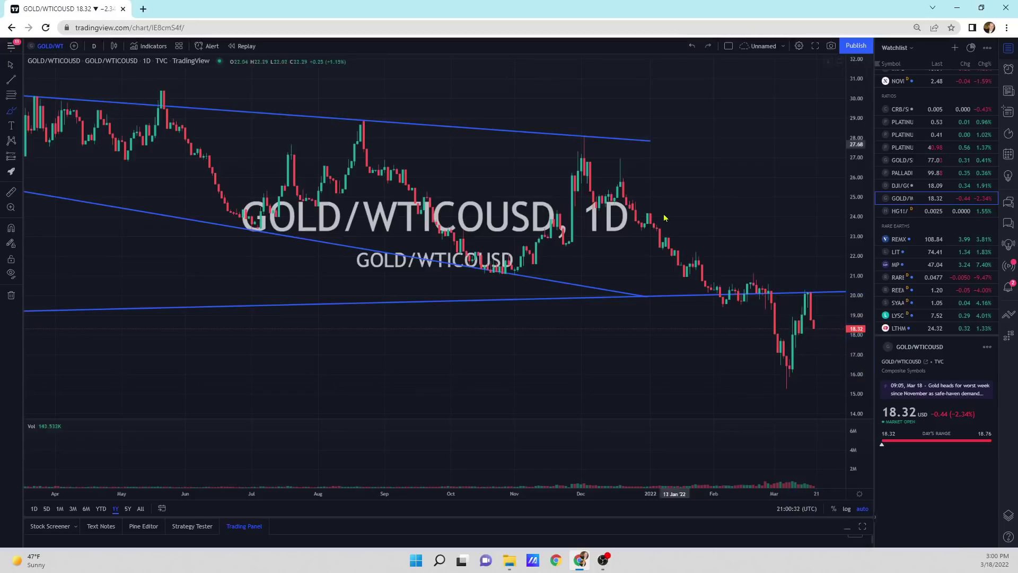
- Brush a downward projection with an arrowhead below the latest price, then undo both strokes
{"action": "mouse_move", "coordinate": [814, 332]}
{"action": "left_mouse_down"}
{"action": "mouse_move", "coordinate": [817, 389]}
{"action": "mouse_move", "coordinate": [806, 398]}
{"action": "left_mouse_up"}
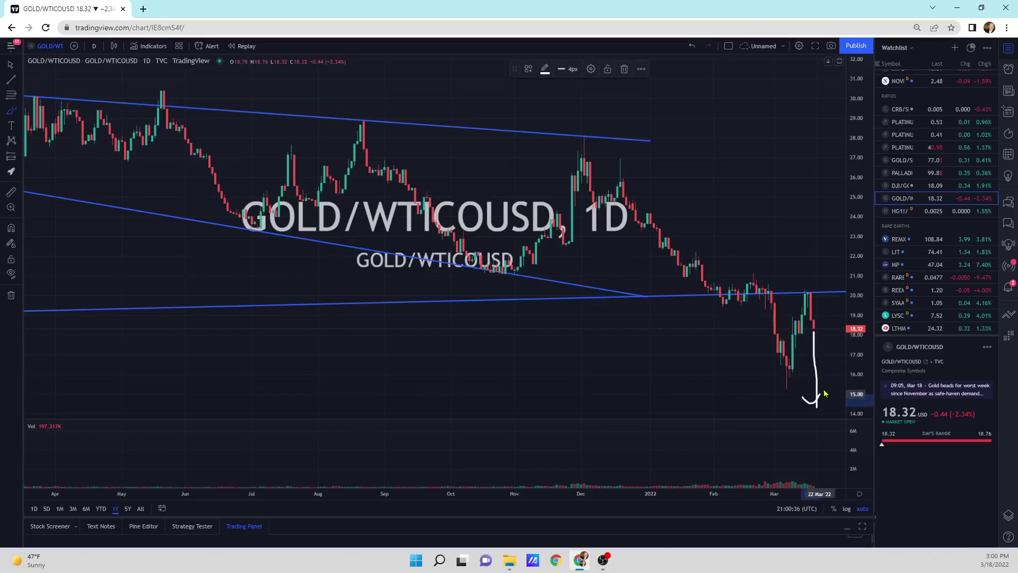
{"action": "mouse_move", "coordinate": [863, 324]}
{"action": "left_mouse_down"}
{"action": "mouse_move", "coordinate": [864, 366]}
{"action": "mouse_move", "coordinate": [797, 380]}
{"action": "mouse_move", "coordinate": [824, 348]}
{"action": "left_mouse_up"}
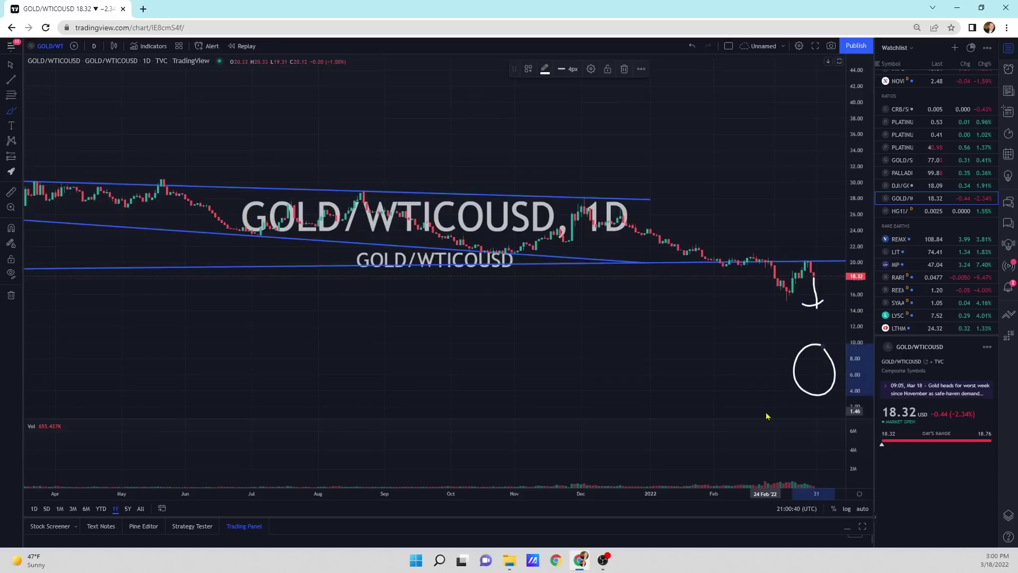
{"action": "left_click", "coordinate": [692, 46]}
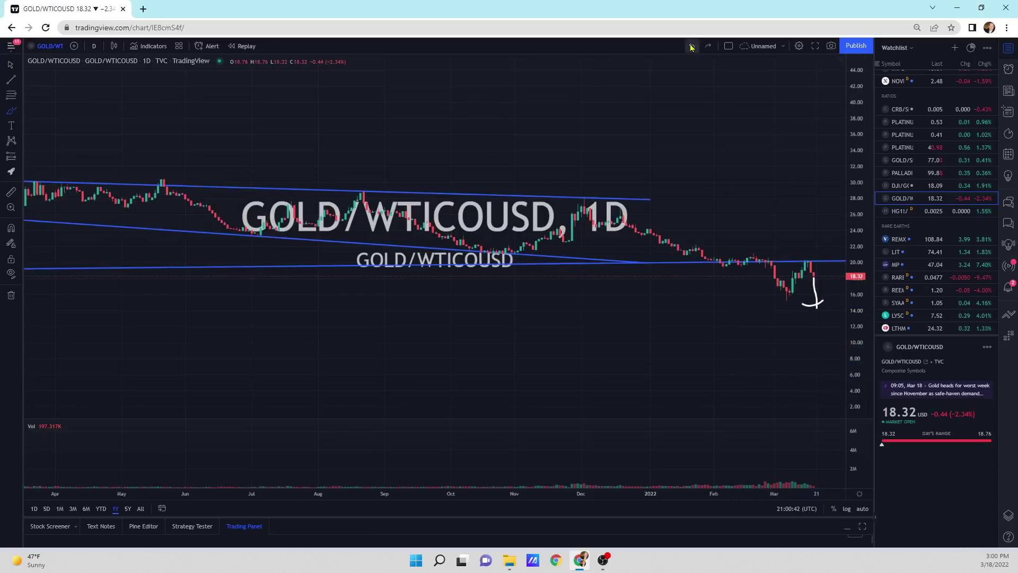
{"action": "left_click", "coordinate": [691, 46]}
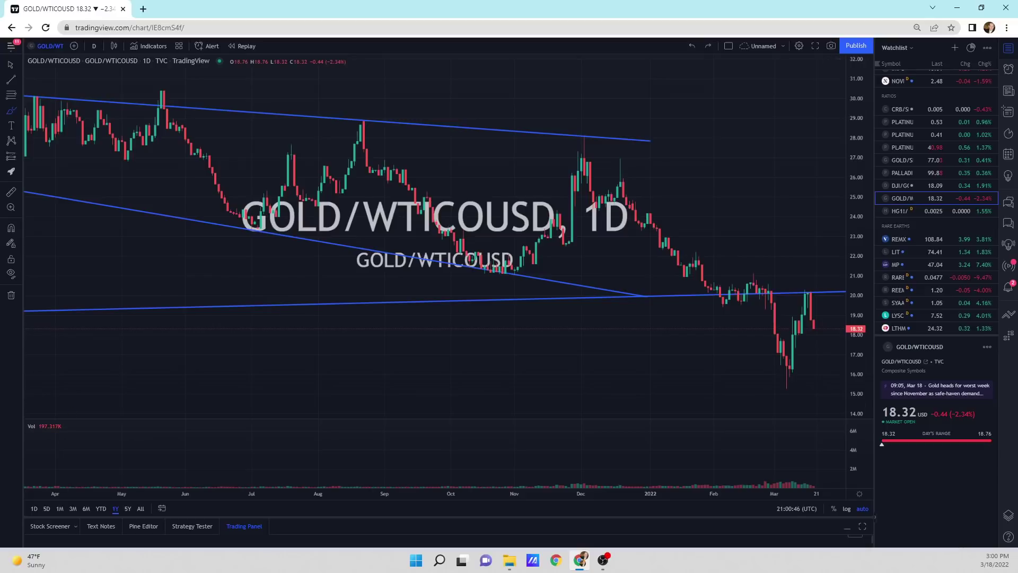
{"action": "left_click", "coordinate": [440, 560]}
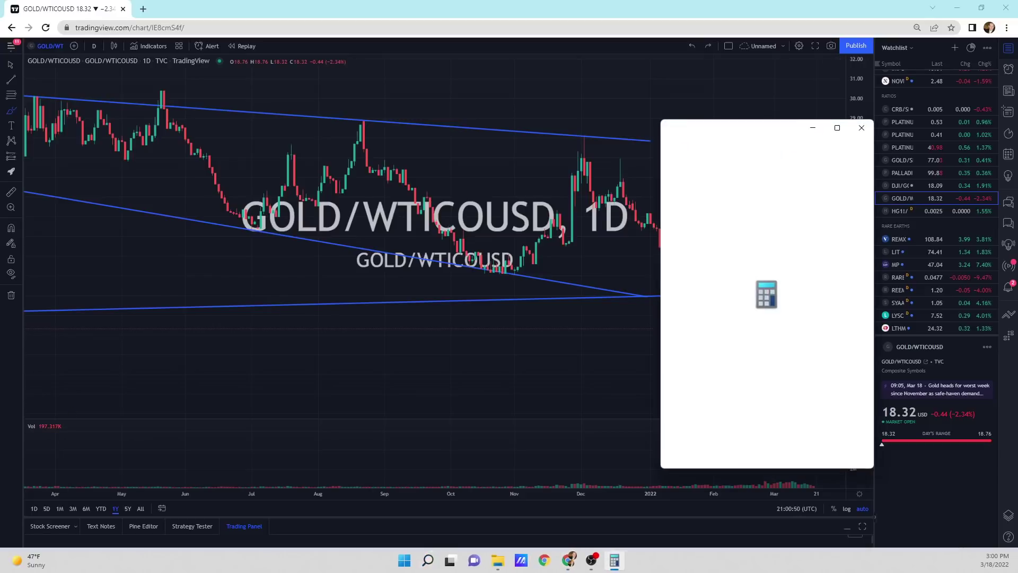
- Compute 2000 ÷ 8 = 250 in Calculator, then close it
{"action": "type", "text": "2000 ÷ "}
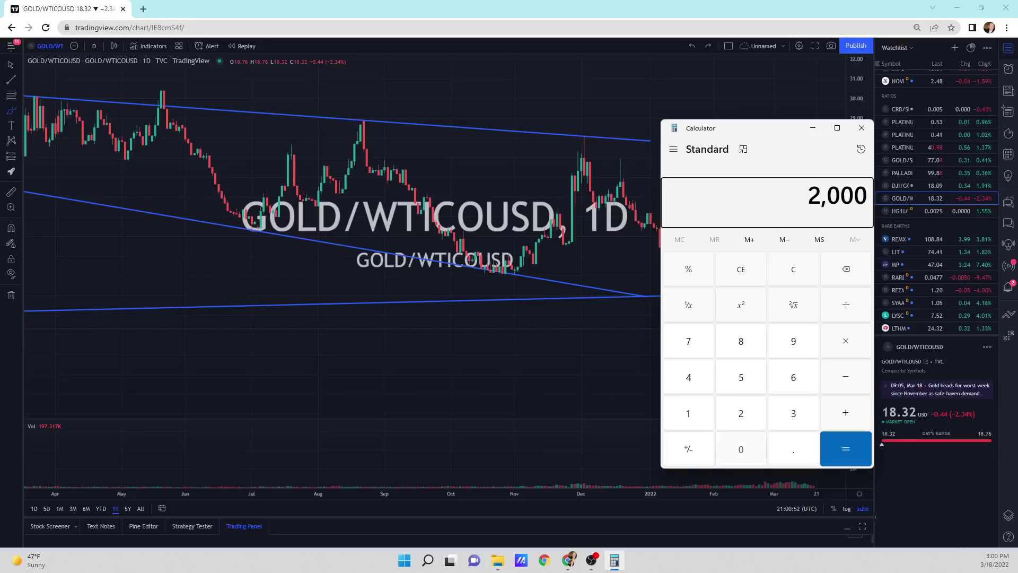
{"action": "type", "text": "8"}
{"action": "key", "text": "Return"}
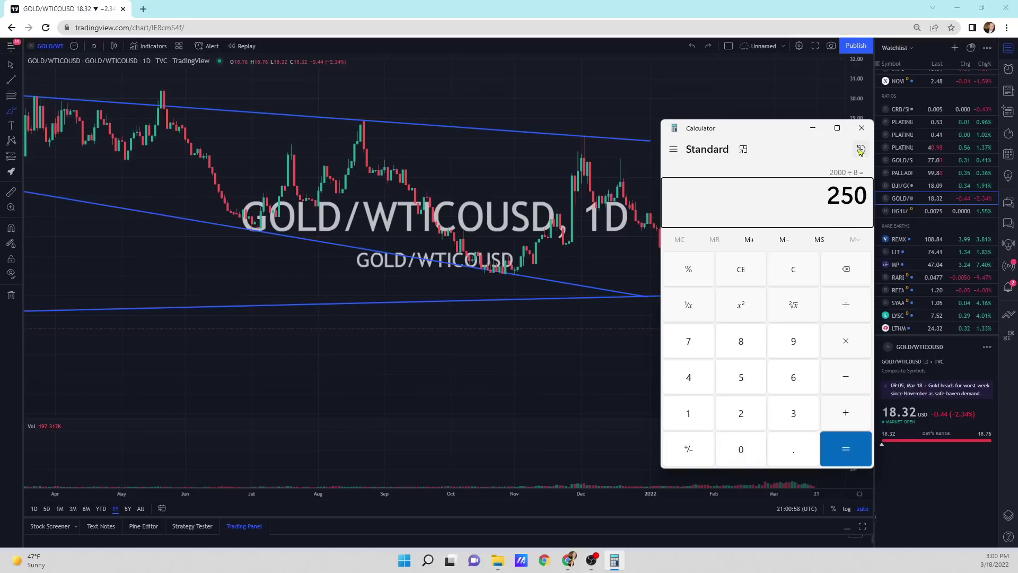
{"action": "left_click", "coordinate": [862, 128]}
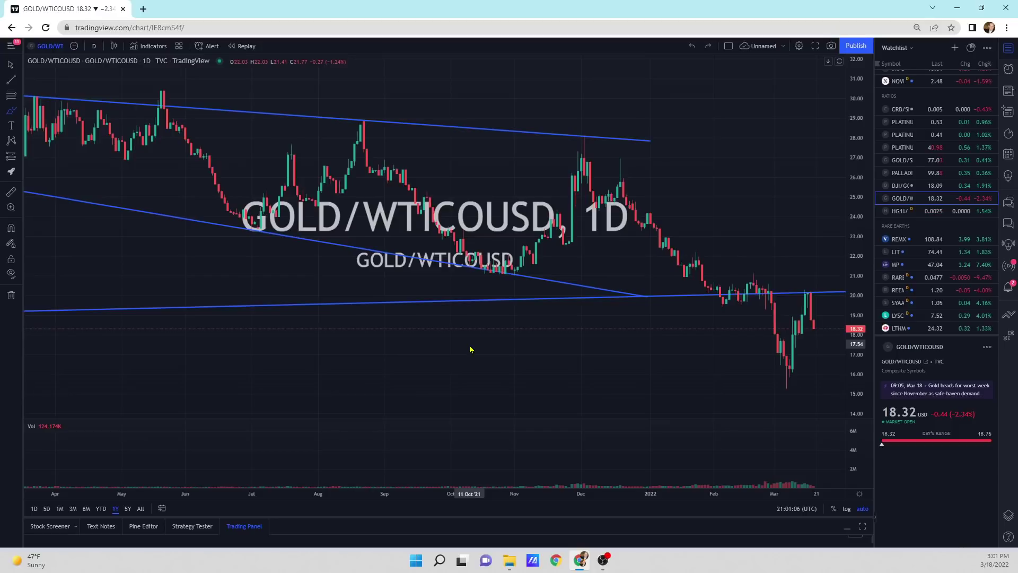
- Show HG1!/GOLD's full monthly history, then scroll the watchlist and open LBS1! lumber futures
{"action": "left_click", "coordinate": [911, 211]}
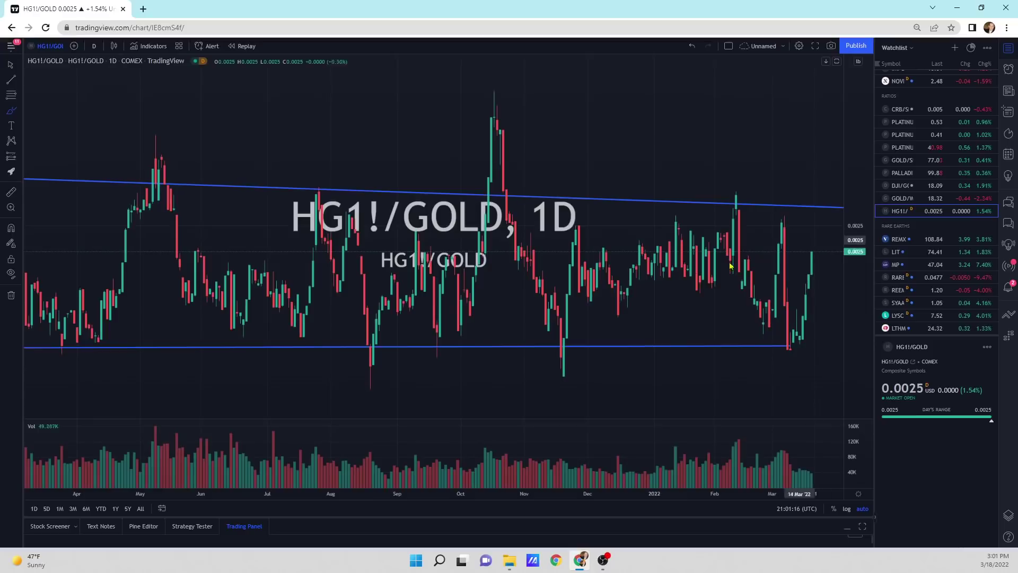
{"action": "left_click", "coordinate": [140, 509]}
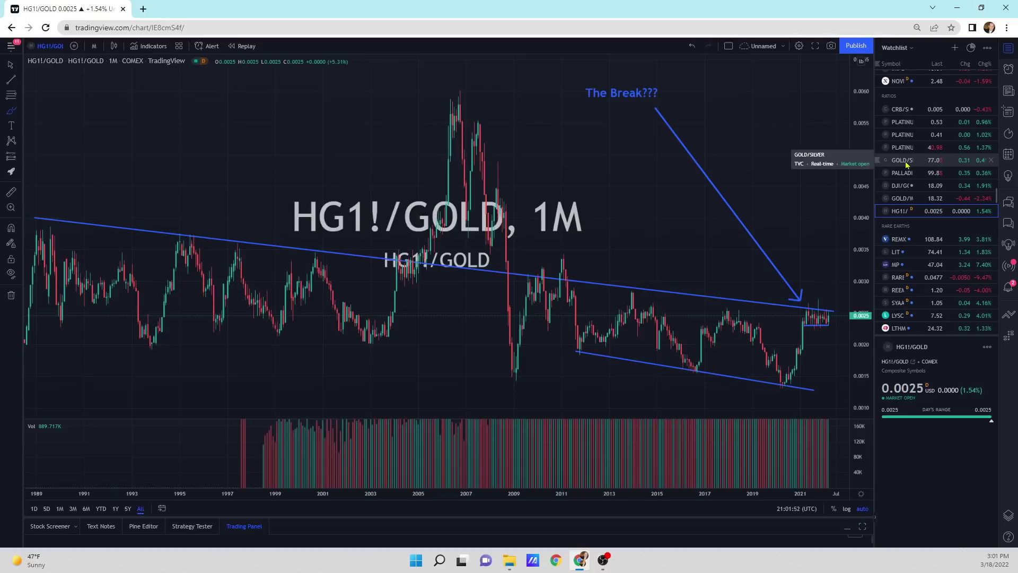
{"action": "scroll", "coordinate": [906, 165], "scroll_direction": "down", "scroll_amount": 6}
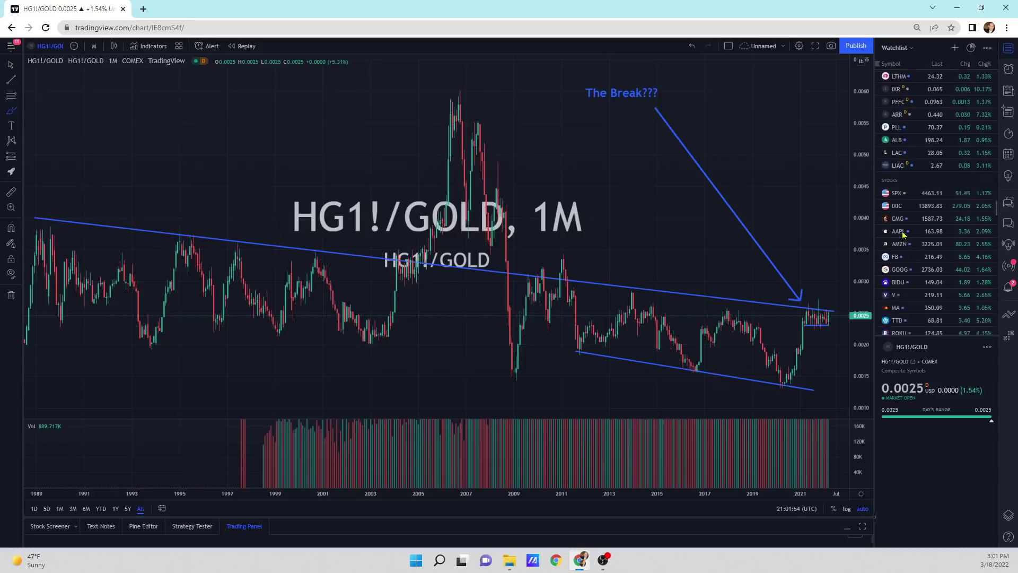
{"action": "scroll", "coordinate": [907, 231], "scroll_direction": "down", "scroll_amount": 5}
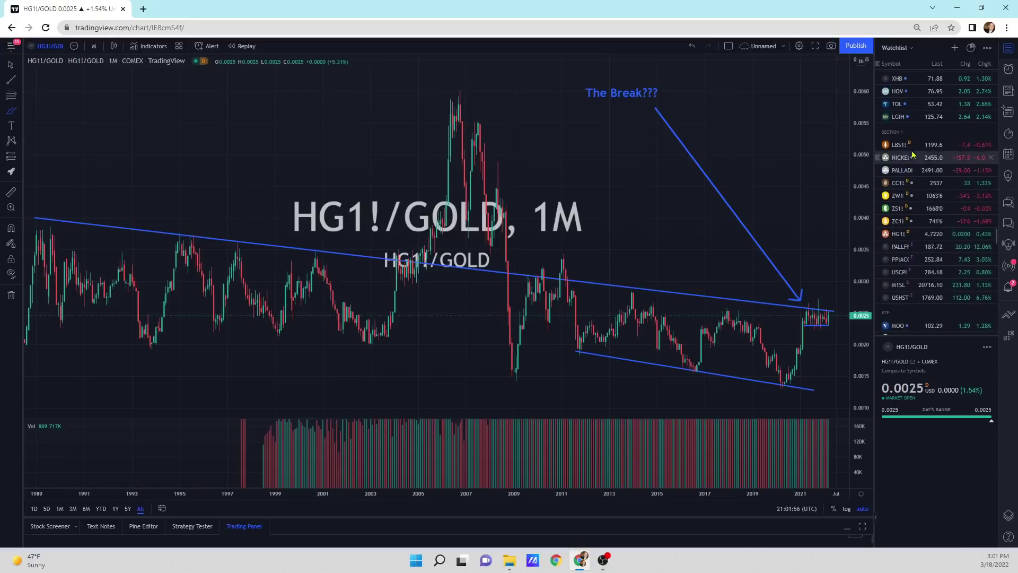
{"action": "left_click", "coordinate": [914, 149]}
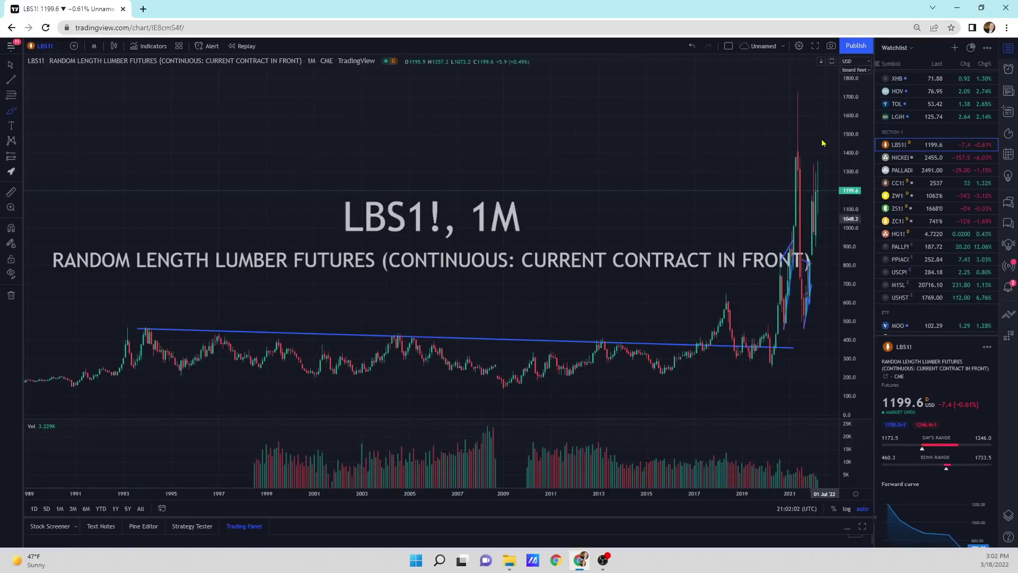
- On 1Y daily LBS1!, brush supports at 790, 930, 1115, resistance 1349.5, and a rising trend line
{"action": "left_click", "coordinate": [115, 508]}
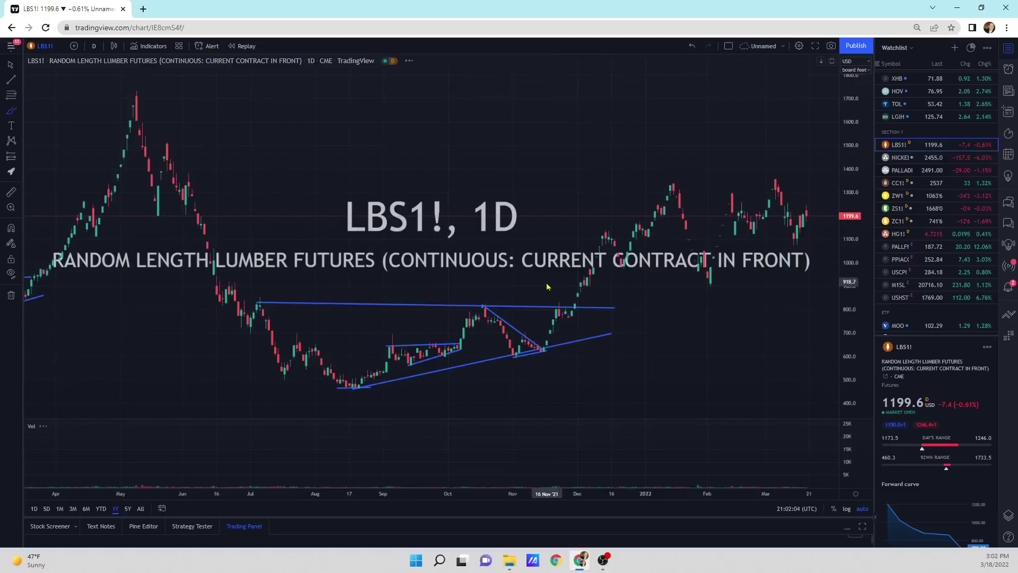
{"action": "scroll", "coordinate": [553, 210], "scroll_direction": "up", "scroll_amount": 3}
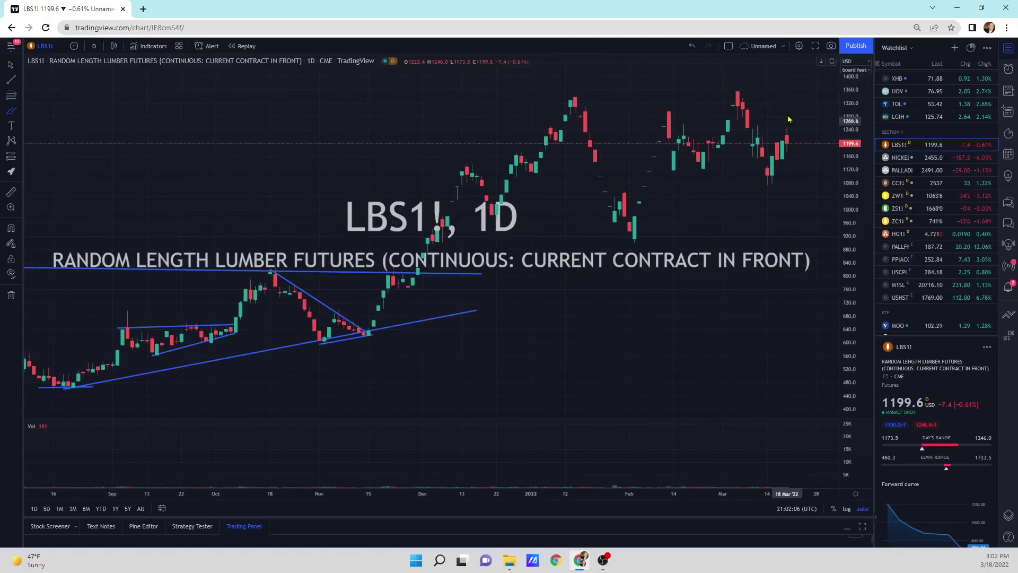
{"action": "left_click_drag", "start_coordinate": [397, 286], "coordinate": [450, 284]}
{"action": "left_click_drag", "start_coordinate": [600, 235], "coordinate": [665, 233]}
{"action": "left_click_drag", "start_coordinate": [752, 176], "coordinate": [806, 174]}
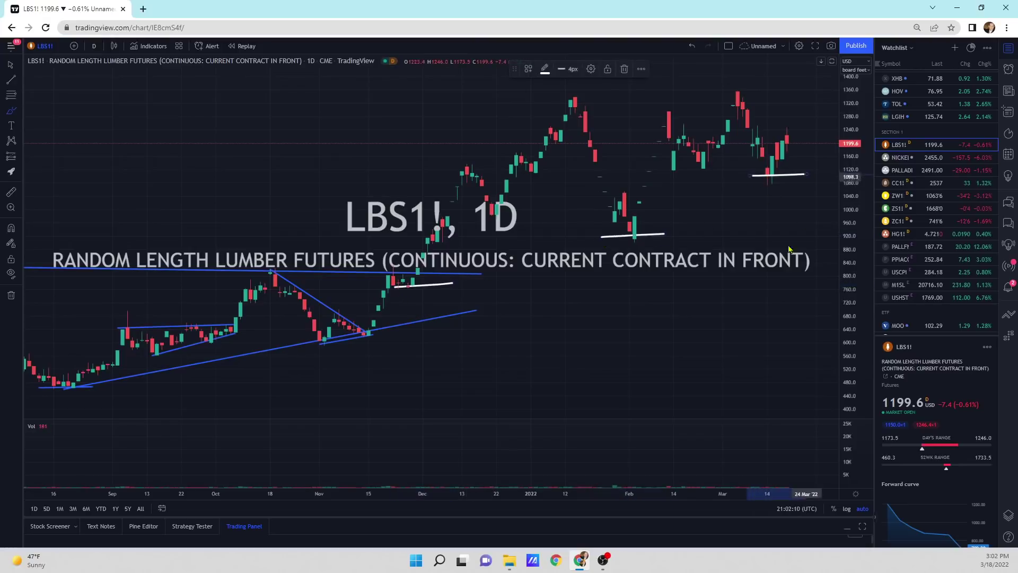
{"action": "left_click_drag", "start_coordinate": [564, 93], "coordinate": [640, 92]}
{"action": "left_click_drag", "start_coordinate": [719, 99], "coordinate": [830, 94]}
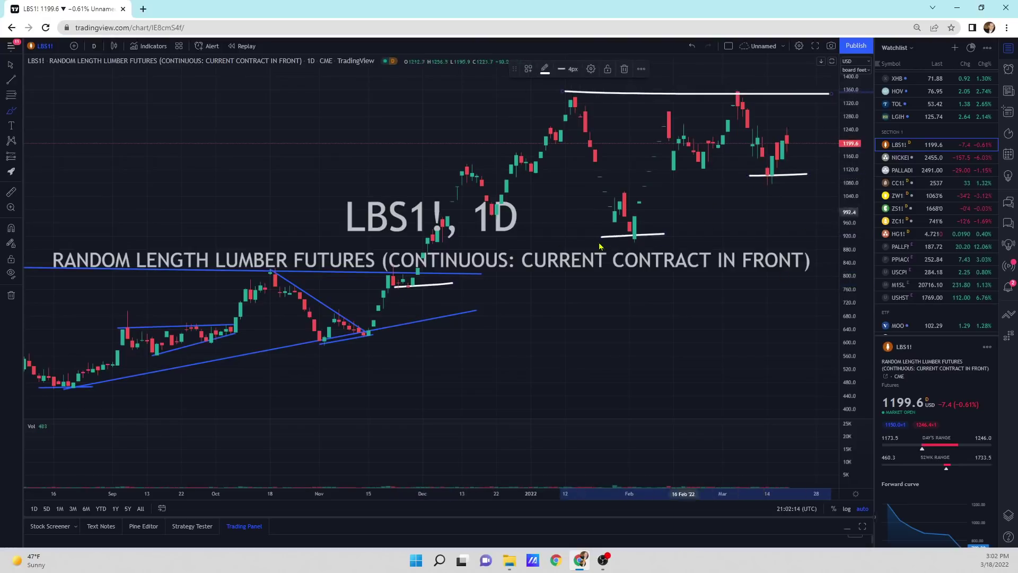
{"action": "left_click_drag", "start_coordinate": [410, 286], "coordinate": [838, 142]}
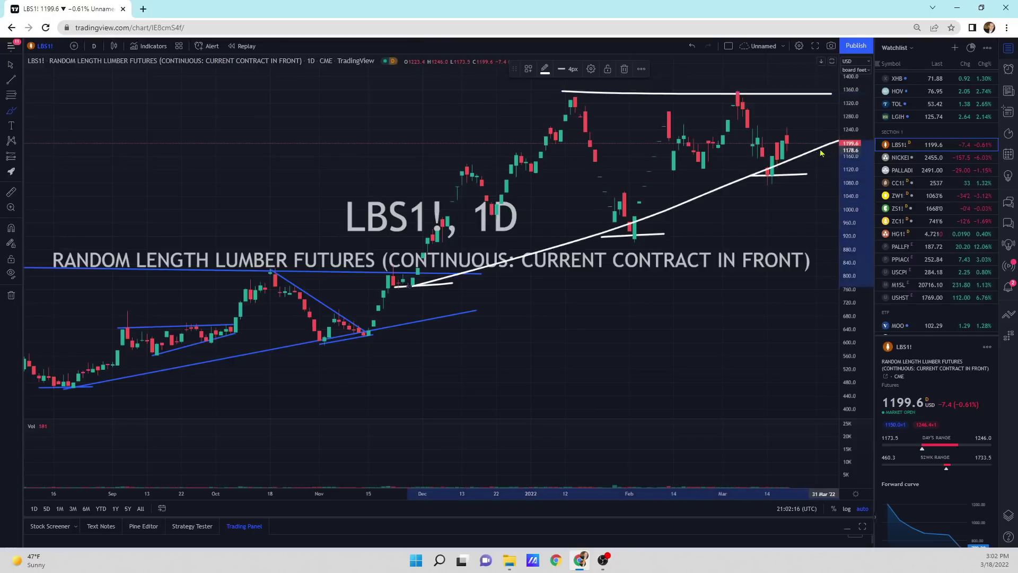
- Undo the trend, resistance and support lines, zoom out, and move on to NICKEL1!
{"action": "left_click", "coordinate": [691, 47]}
{"action": "left_click", "coordinate": [691, 47]}
{"action": "left_click", "coordinate": [691, 47]}
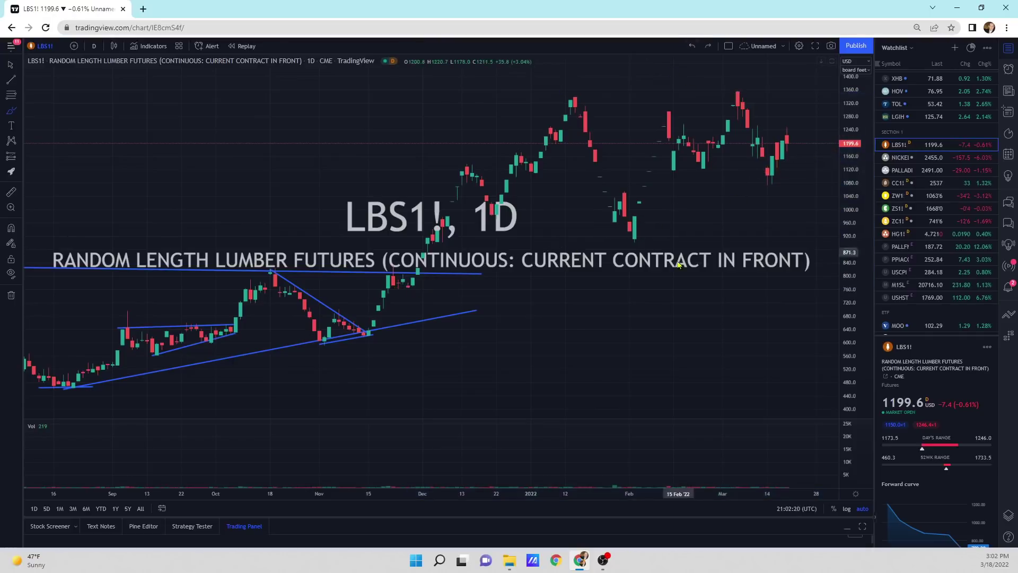
{"action": "scroll", "coordinate": [677, 249], "scroll_direction": "down", "scroll_amount": 5}
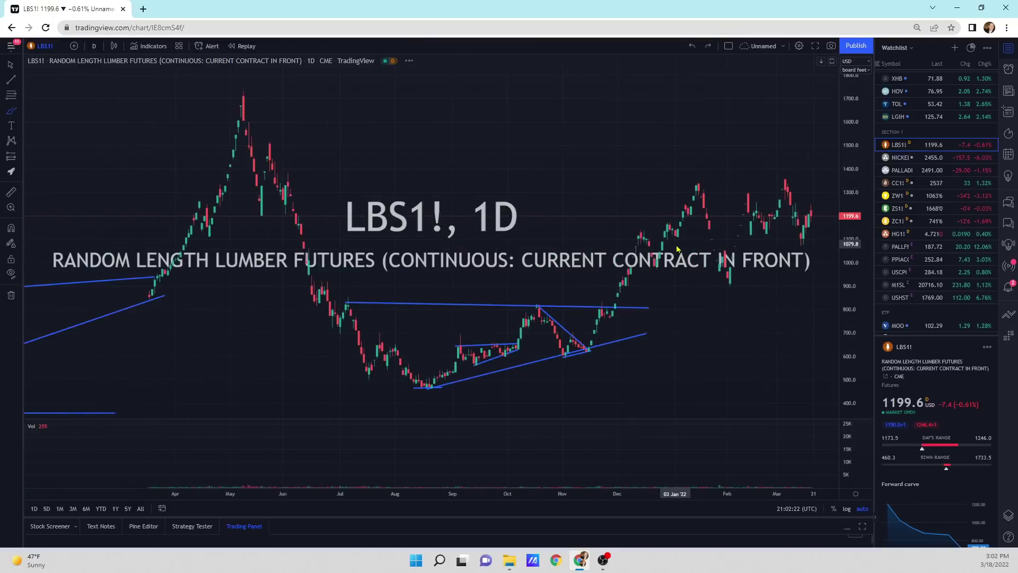
{"action": "key", "text": "Down"}
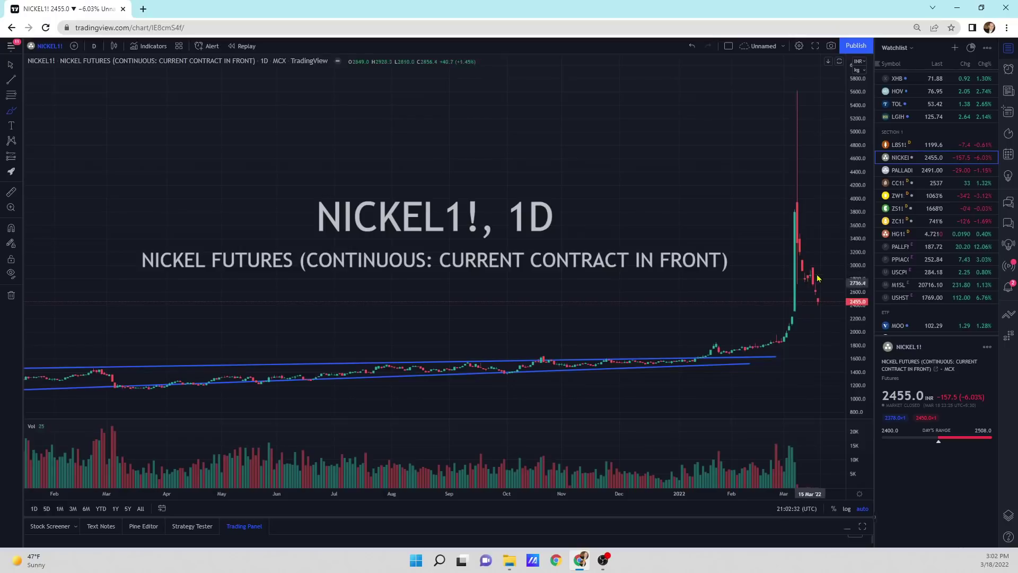
- Show one year of daily NICKEL1! candles zoomed in, then move to palladium
{"action": "left_click", "coordinate": [116, 509]}
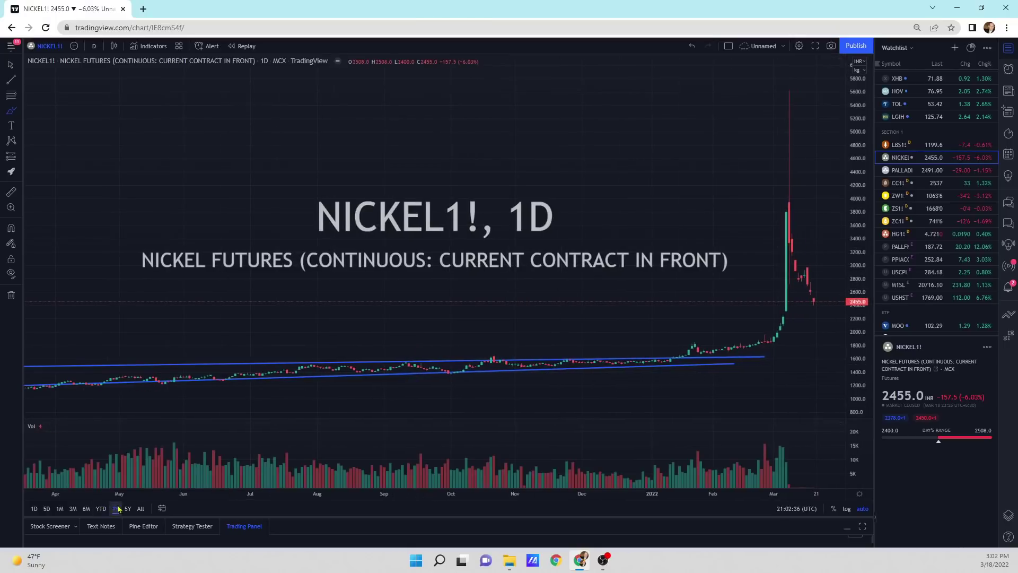
{"action": "scroll", "coordinate": [775, 319], "scroll_direction": "up", "scroll_amount": 5}
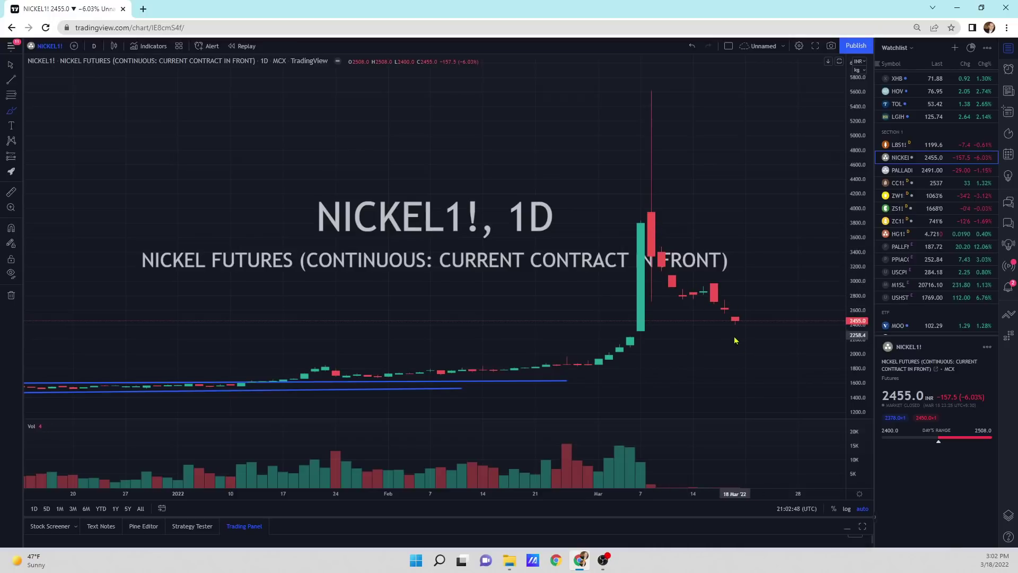
{"action": "key", "text": "Down"}
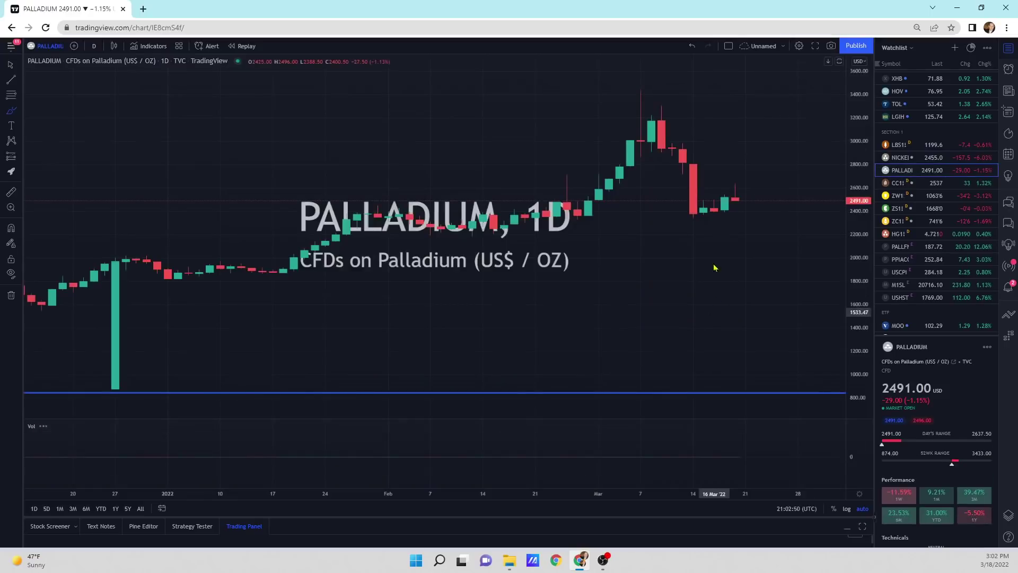
- Brush a projected path after the last palladium candle, undo it, and move to CC1!
{"action": "left_click_drag", "start_coordinate": [737, 198], "coordinate": [734, 236]}
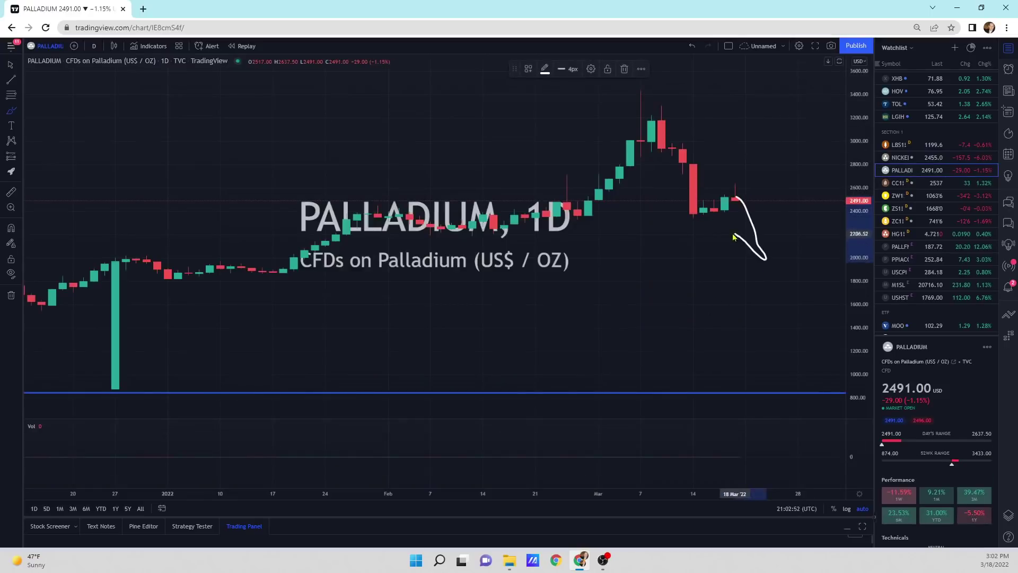
{"action": "left_click", "coordinate": [692, 45]}
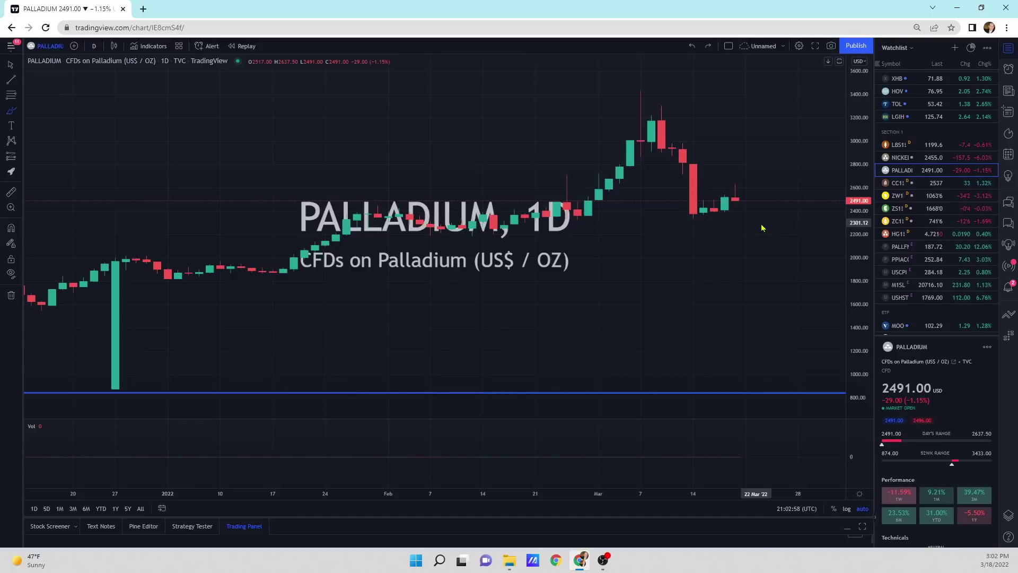
{"action": "key", "text": "Down"}
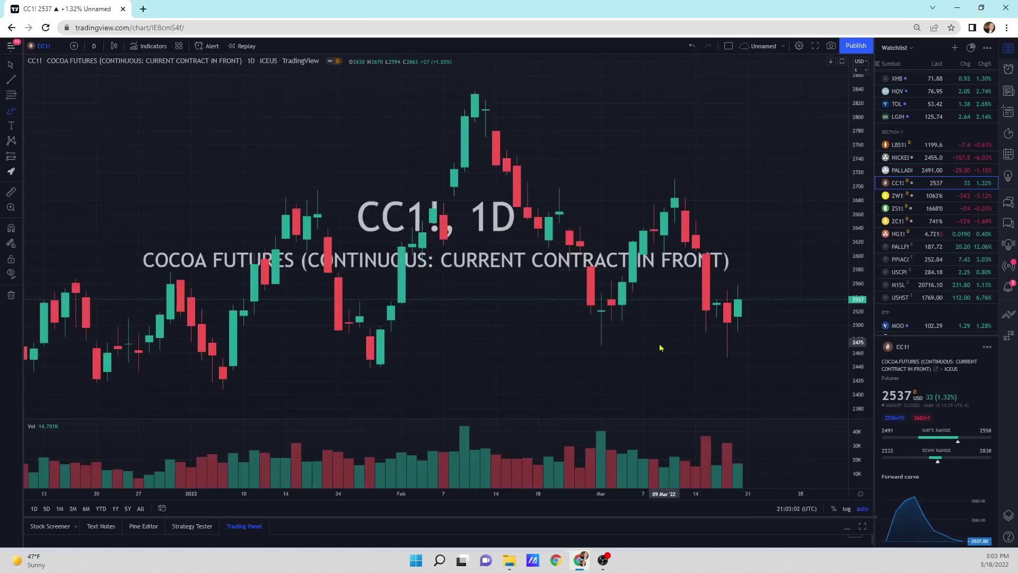
- Show cocoa's full history, then ZW1! wheat over 1Y with a March-peak sketch undone
{"action": "left_click", "coordinate": [137, 509]}
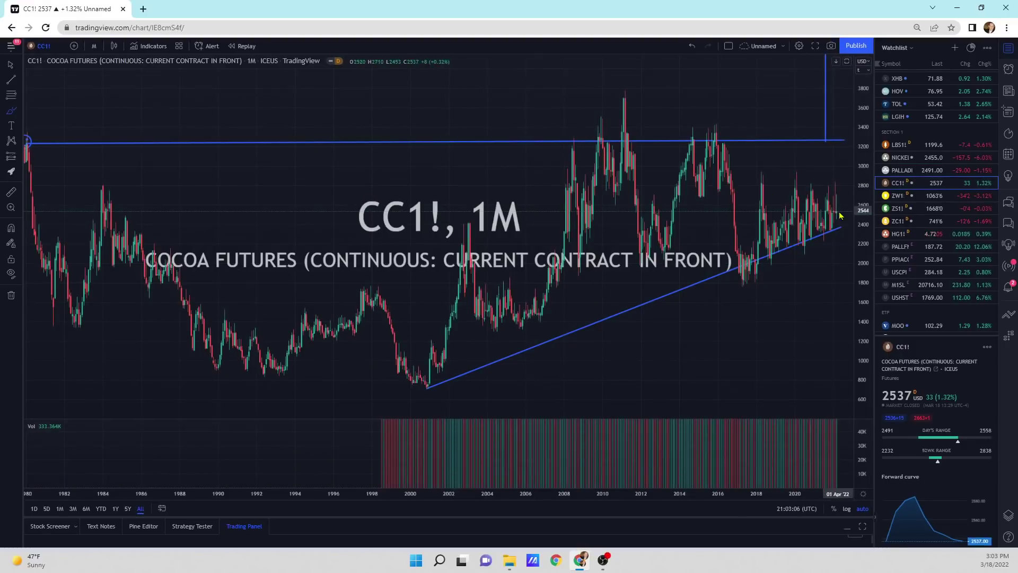
{"action": "left_click", "coordinate": [917, 197]}
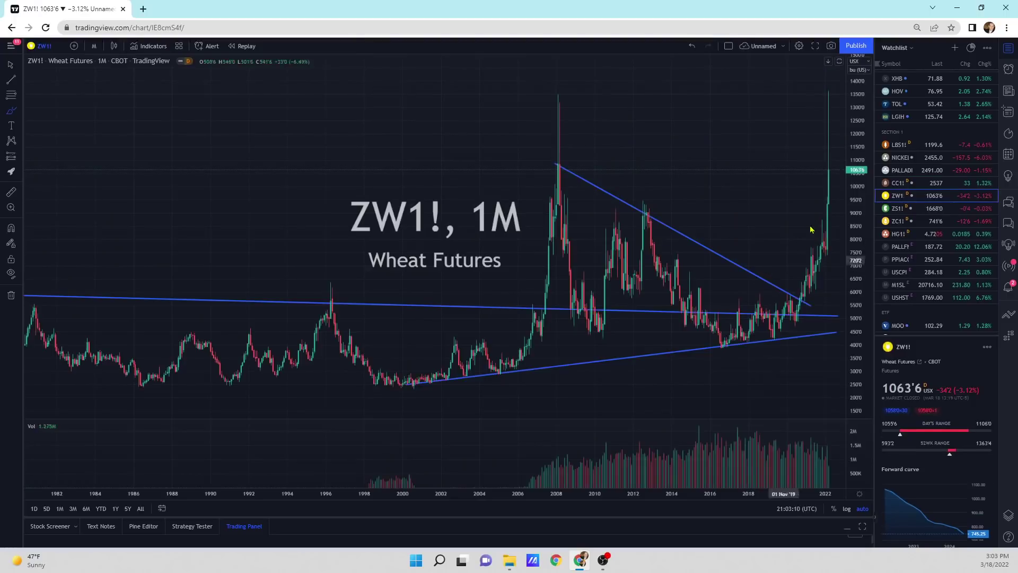
{"action": "left_click", "coordinate": [116, 509]}
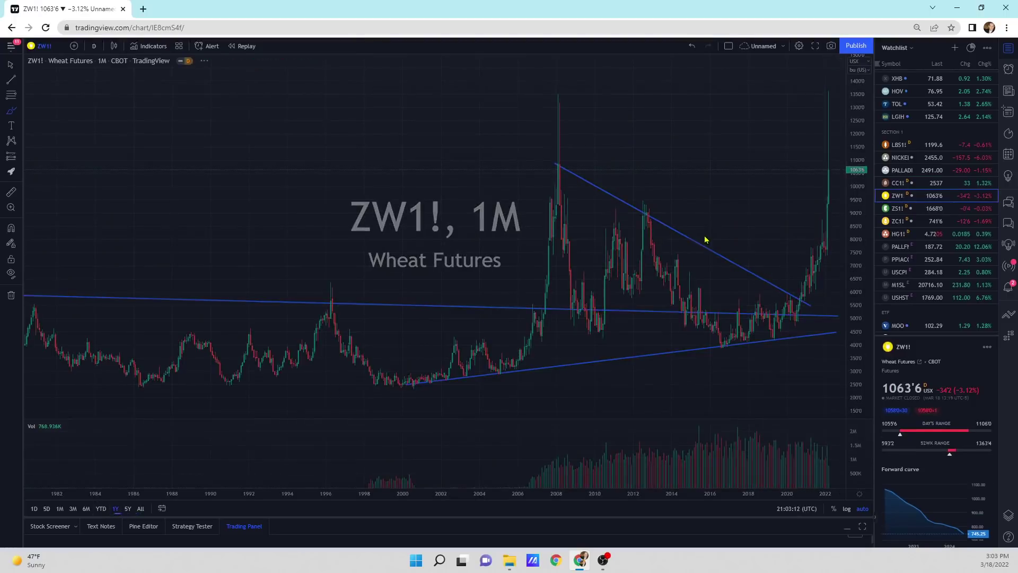
{"action": "left_click_drag", "start_coordinate": [788, 141], "coordinate": [834, 219]}
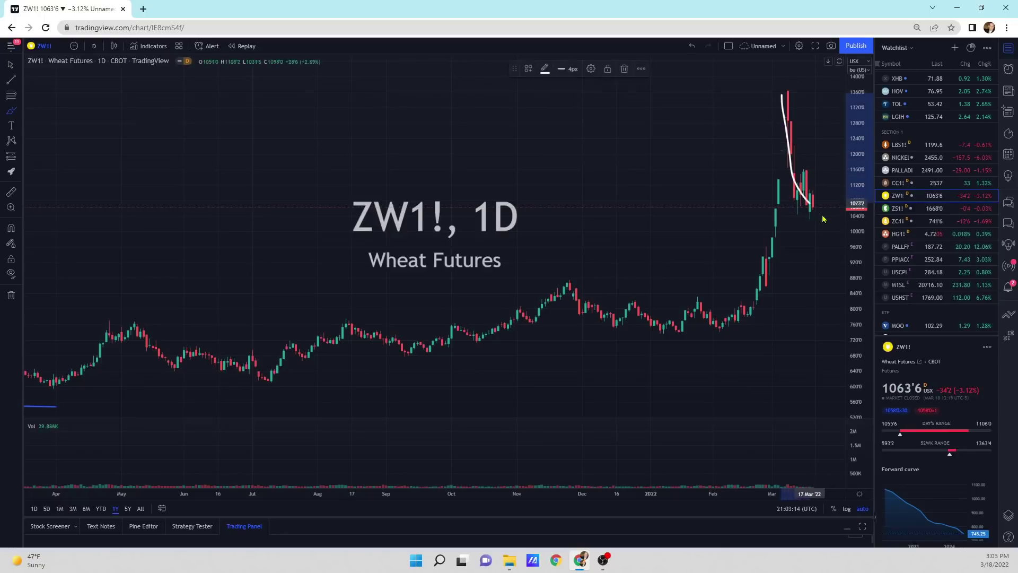
{"action": "left_click", "coordinate": [693, 47]}
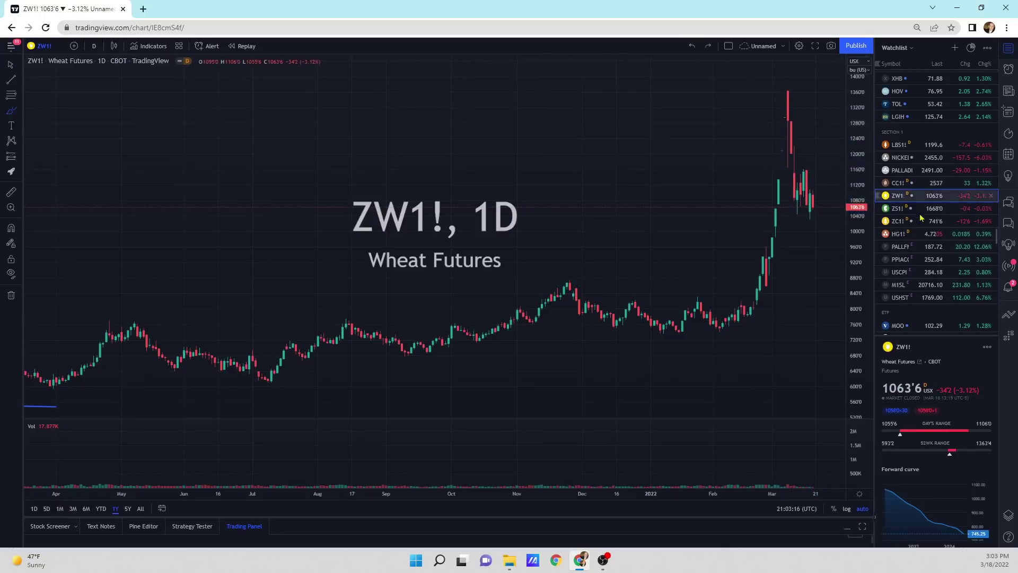
- Show ZS1! soybean futures zoomed out on five years of weekly candles
{"action": "key", "text": "Down"}
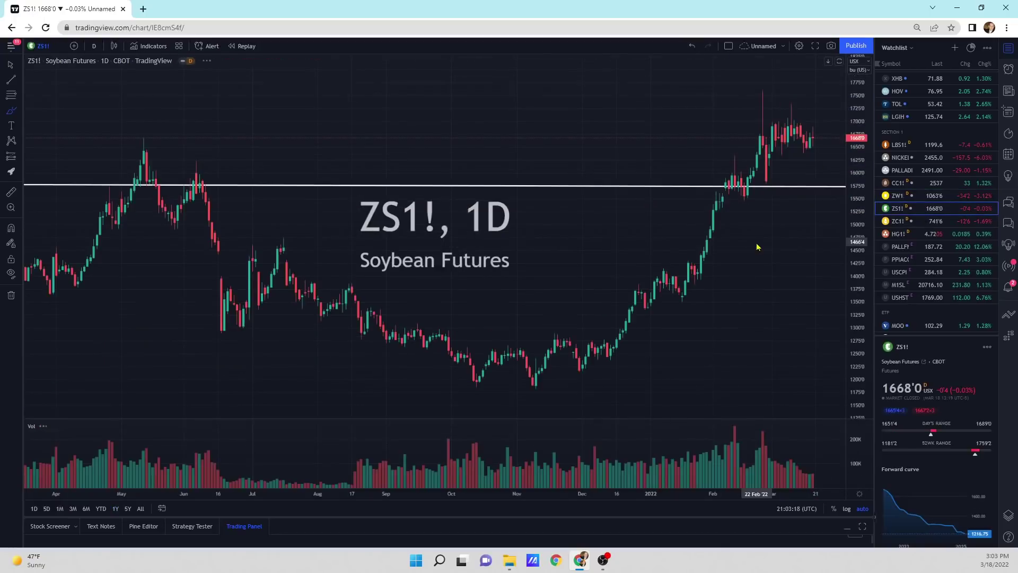
{"action": "scroll", "coordinate": [618, 297], "scroll_direction": "down", "scroll_amount": 3}
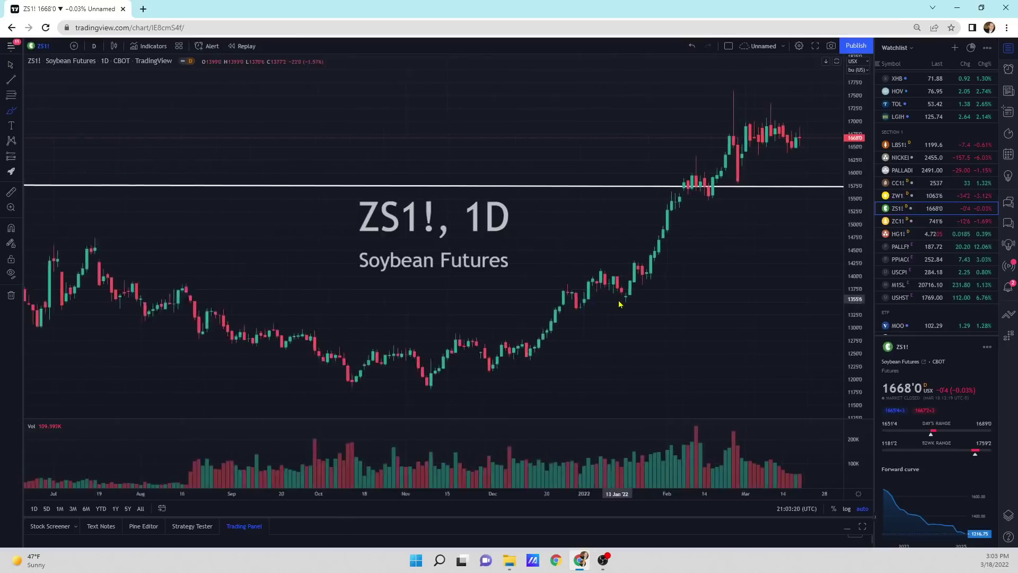
{"action": "scroll", "coordinate": [580, 248], "scroll_direction": "down", "scroll_amount": 10}
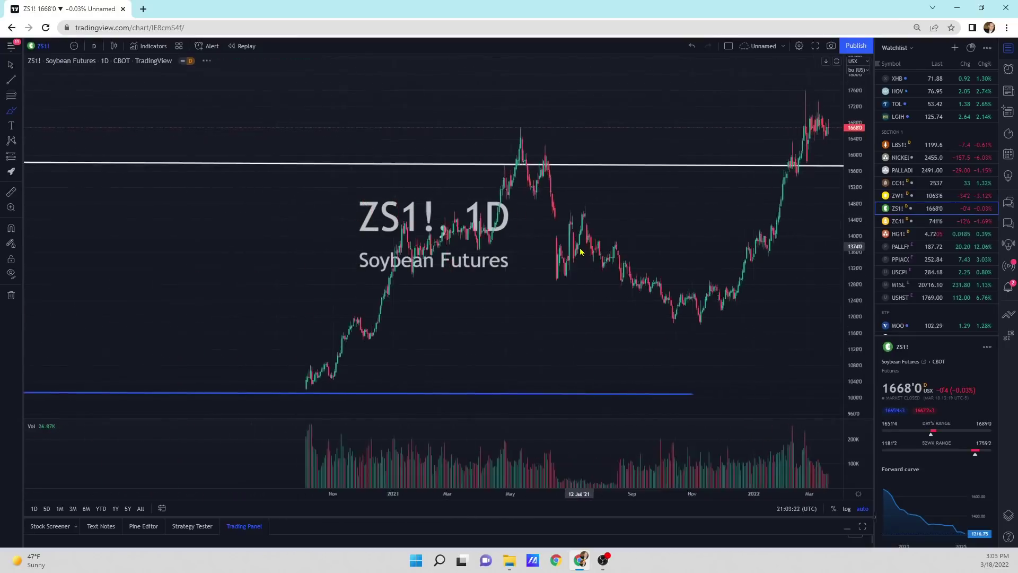
{"action": "left_click", "coordinate": [128, 509]}
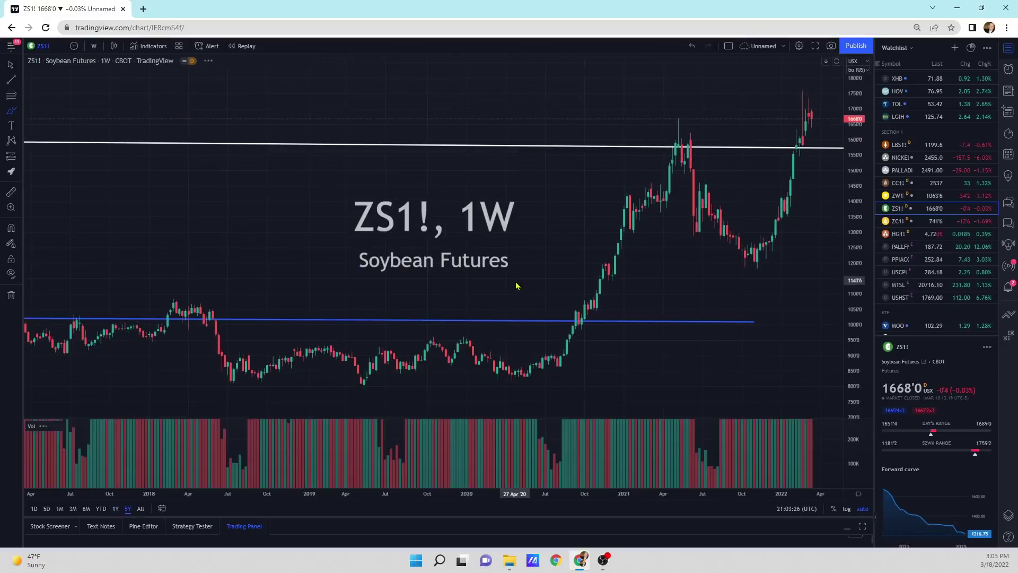
- Show ZC1! corn over 5Y and its entire history, then open HG1! copper futures
{"action": "key", "text": "Down"}
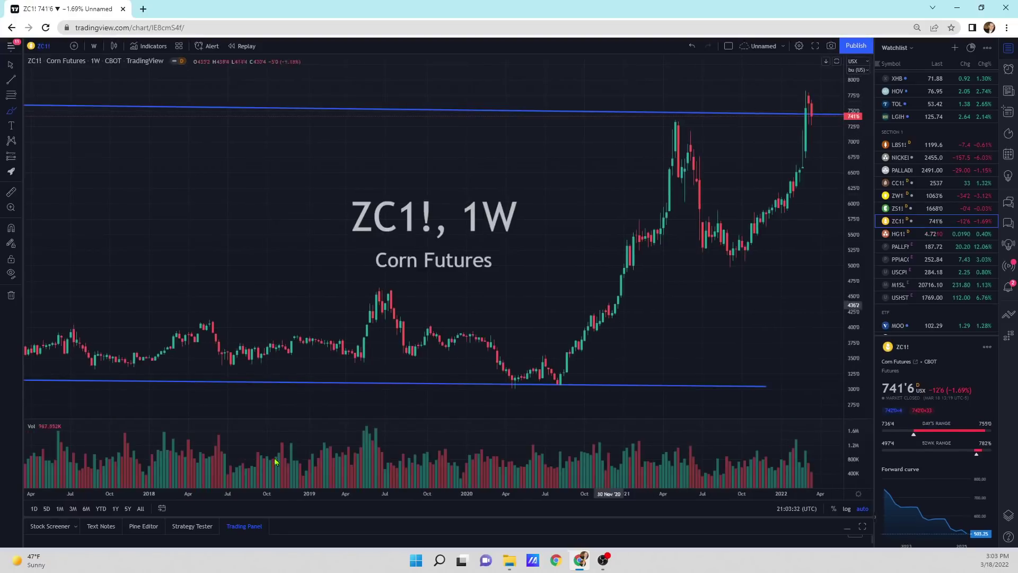
{"action": "left_click", "coordinate": [128, 509]}
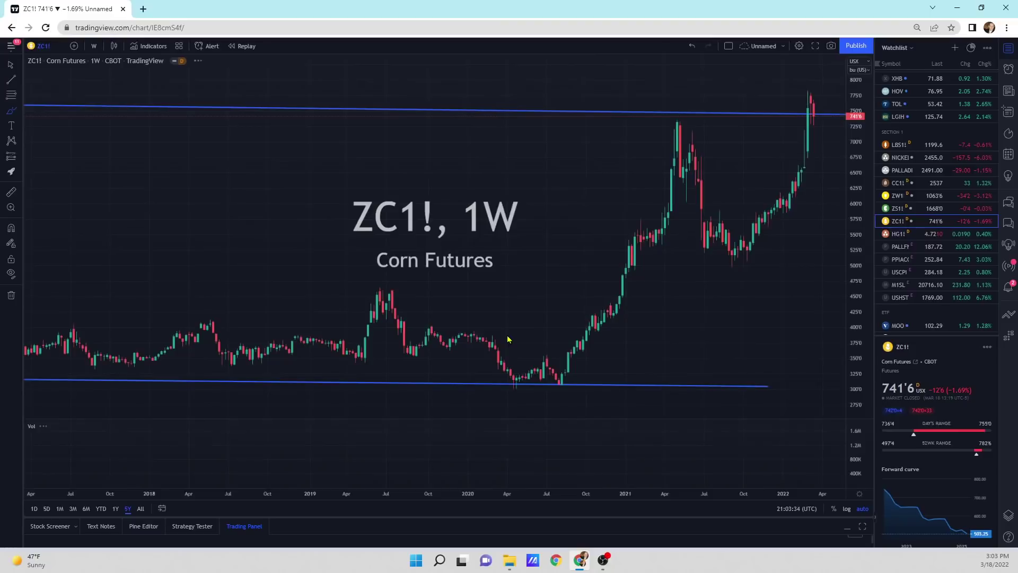
{"action": "left_click", "coordinate": [141, 510]}
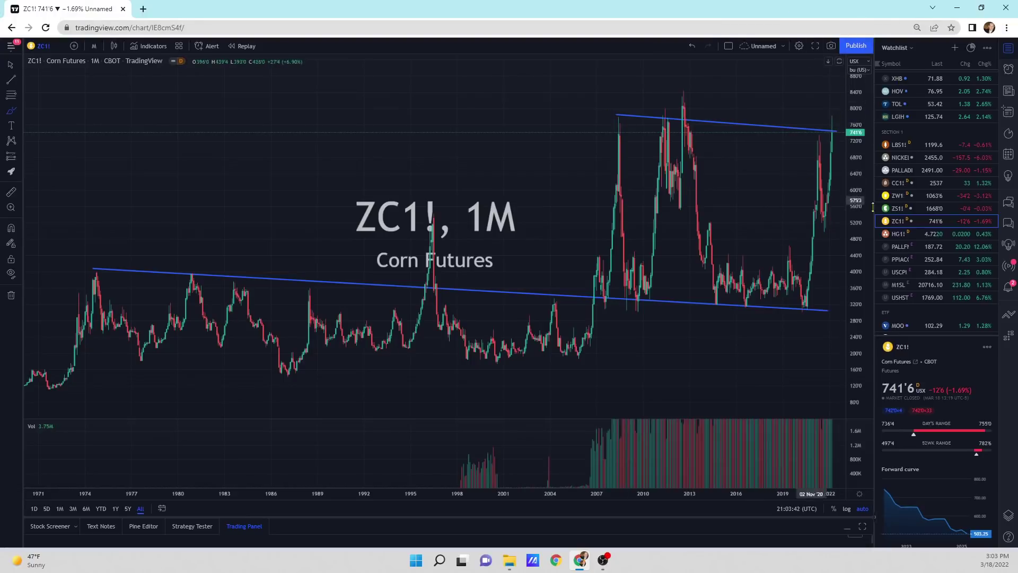
{"action": "scroll", "coordinate": [915, 197], "scroll_direction": "down", "scroll_amount": 1}
{"action": "left_click", "coordinate": [921, 182]}
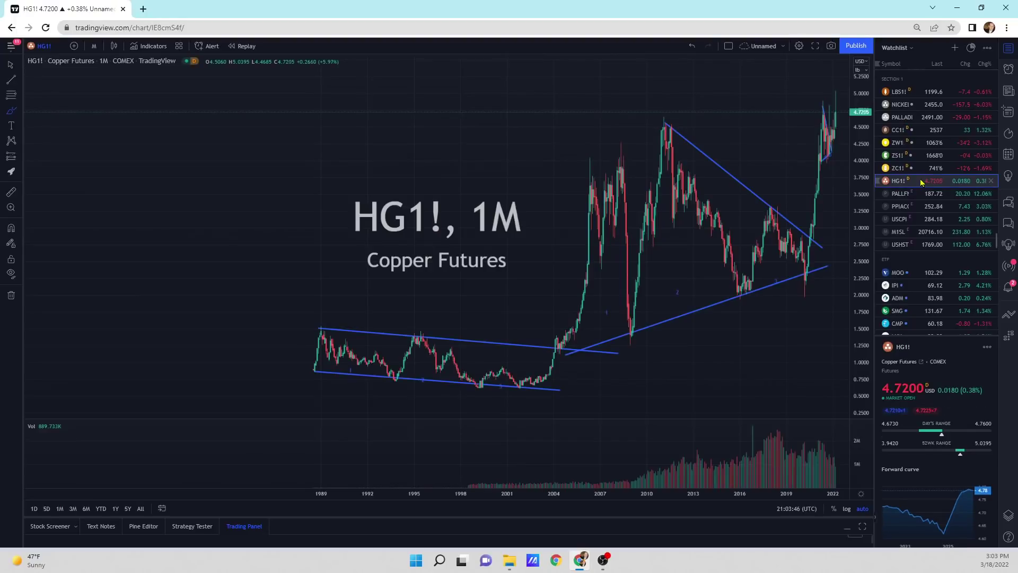
- Show one year of copper, brush a rising path and undo it, then open USHST housing starts
{"action": "left_click", "coordinate": [116, 510]}
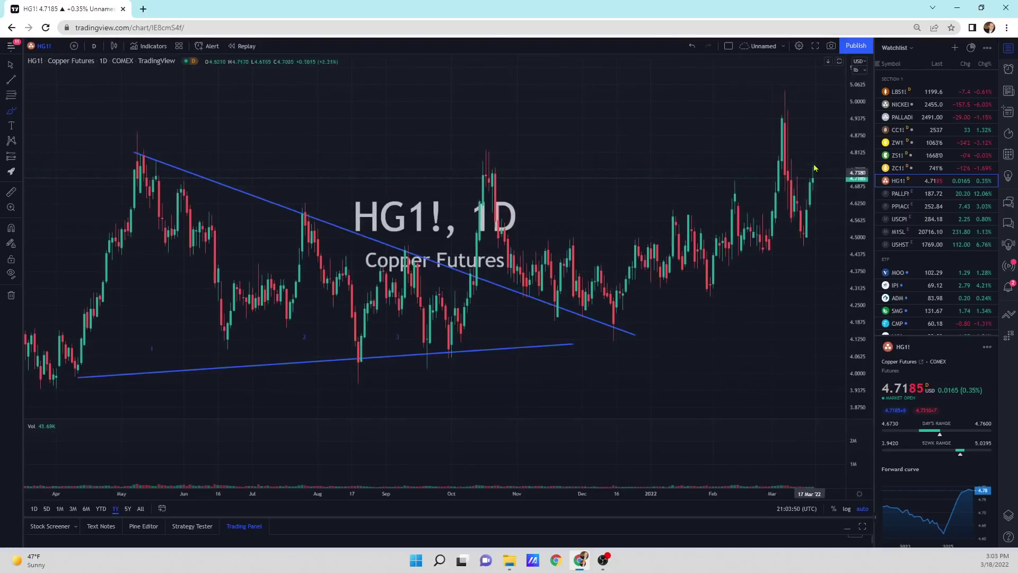
{"action": "mouse_move", "coordinate": [548, 314]}
{"action": "left_mouse_down"}
{"action": "mouse_move", "coordinate": [727, 268]}
{"action": "mouse_move", "coordinate": [836, 227]}
{"action": "left_mouse_up"}
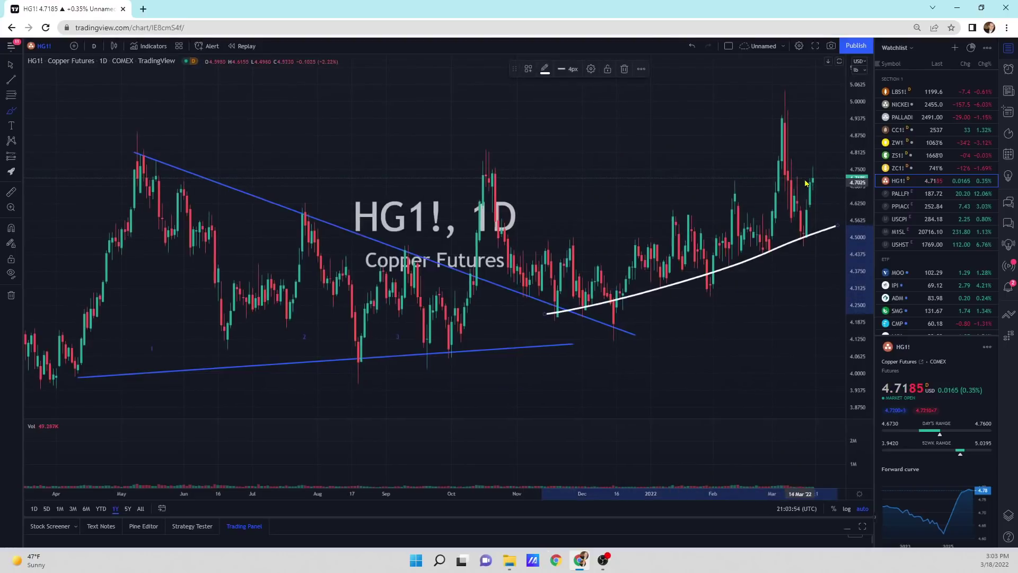
{"action": "left_click", "coordinate": [692, 46]}
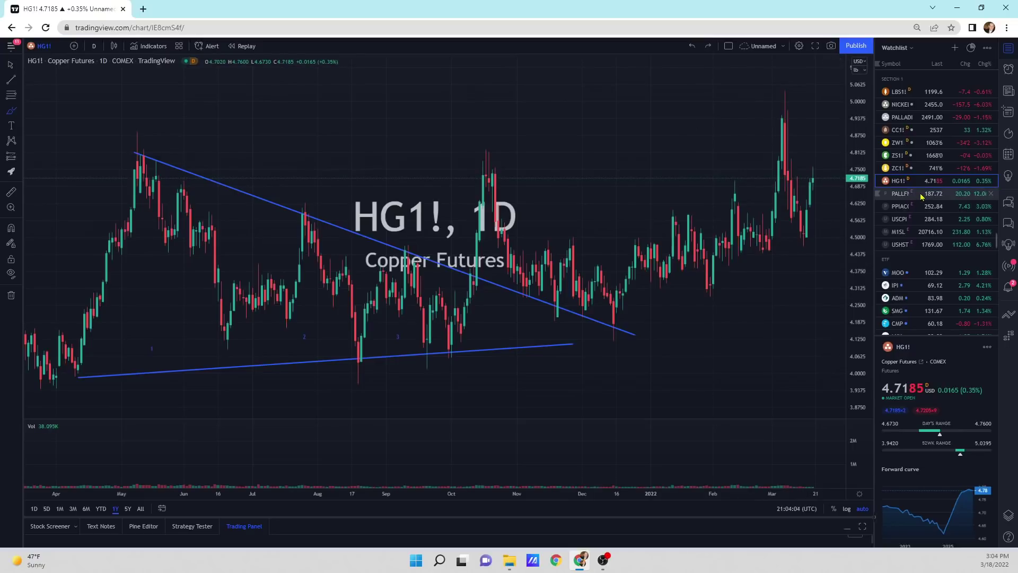
{"action": "left_click", "coordinate": [921, 244]}
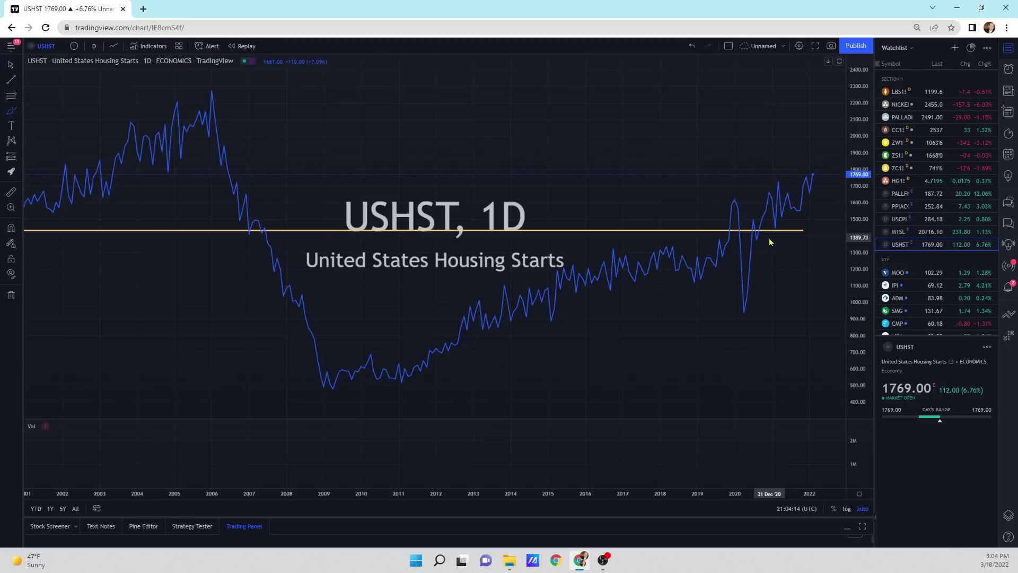
- Brush a rising trend line under housing starts and a projected spike, then undo both sketches
{"action": "mouse_move", "coordinate": [391, 382]}
{"action": "left_mouse_down"}
{"action": "mouse_move", "coordinate": [734, 260]}
{"action": "mouse_move", "coordinate": [835, 208]}
{"action": "left_mouse_up"}
{"action": "mouse_move", "coordinate": [813, 175]}
{"action": "left_mouse_down"}
{"action": "mouse_move", "coordinate": [826, 201]}
{"action": "mouse_move", "coordinate": [836, 152]}
{"action": "mouse_move", "coordinate": [844, 176]}
{"action": "mouse_move", "coordinate": [841, 118]}
{"action": "left_mouse_up"}
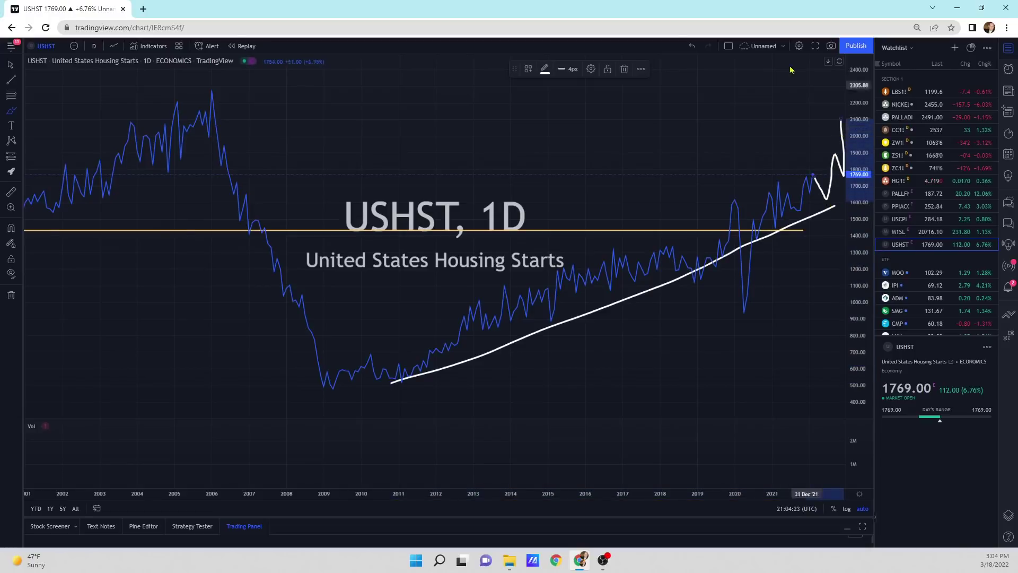
{"action": "left_click", "coordinate": [691, 46]}
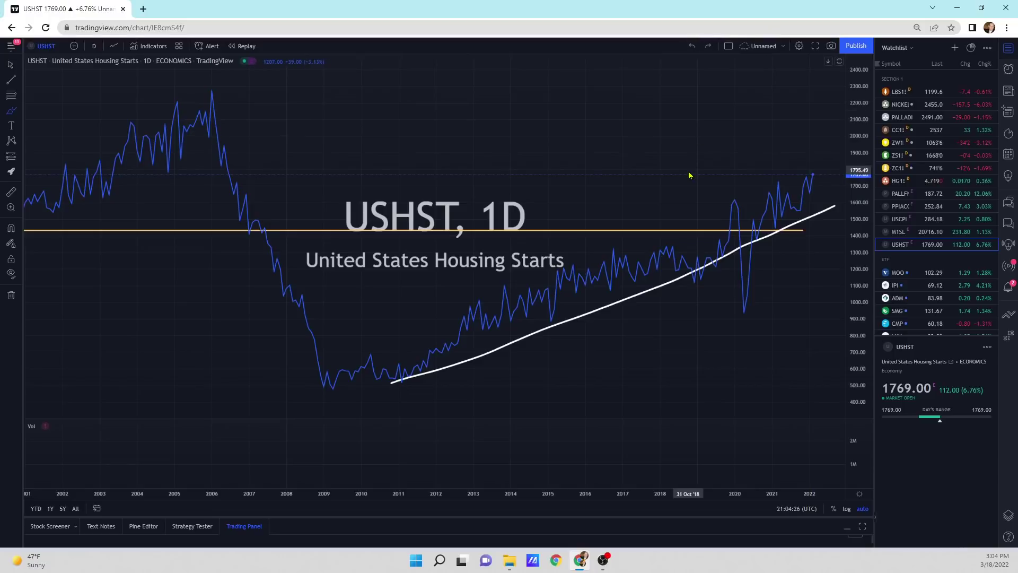
{"action": "key", "text": "ctrl+z"}
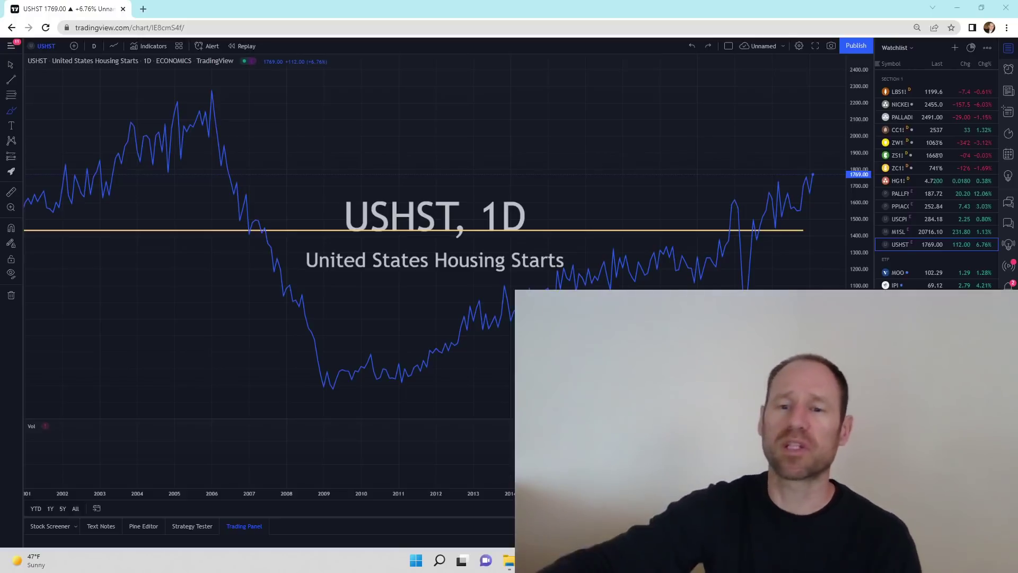
- Switch the chart to the TLT symbol
{"action": "left_click", "coordinate": [46, 47]}
{"action": "type", "text": "TLT"}
{"action": "key", "text": "Return"}
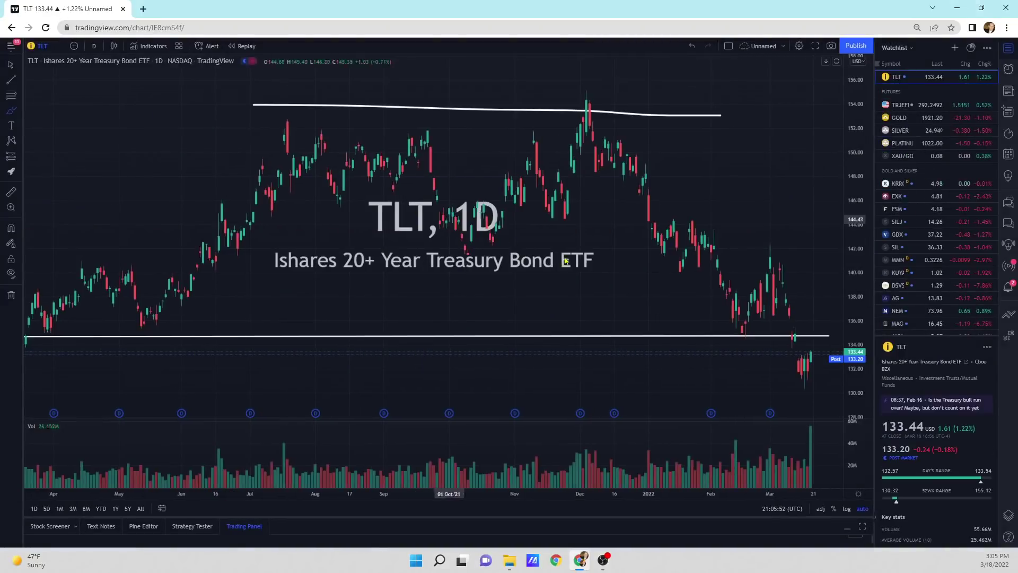
- Zoom in and out on the TLT daily chart to review several years of history
{"action": "scroll", "coordinate": [566, 260], "scroll_direction": "down", "scroll_amount": 8}
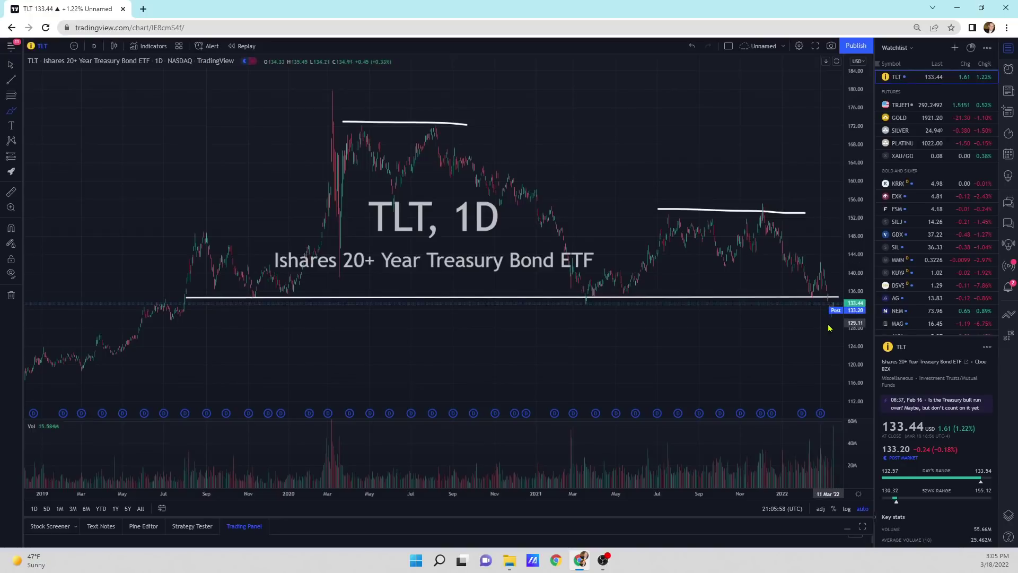
{"action": "scroll", "coordinate": [830, 328], "scroll_direction": "up", "scroll_amount": 10}
{"action": "scroll", "coordinate": [828, 327], "scroll_direction": "up", "scroll_amount": 5}
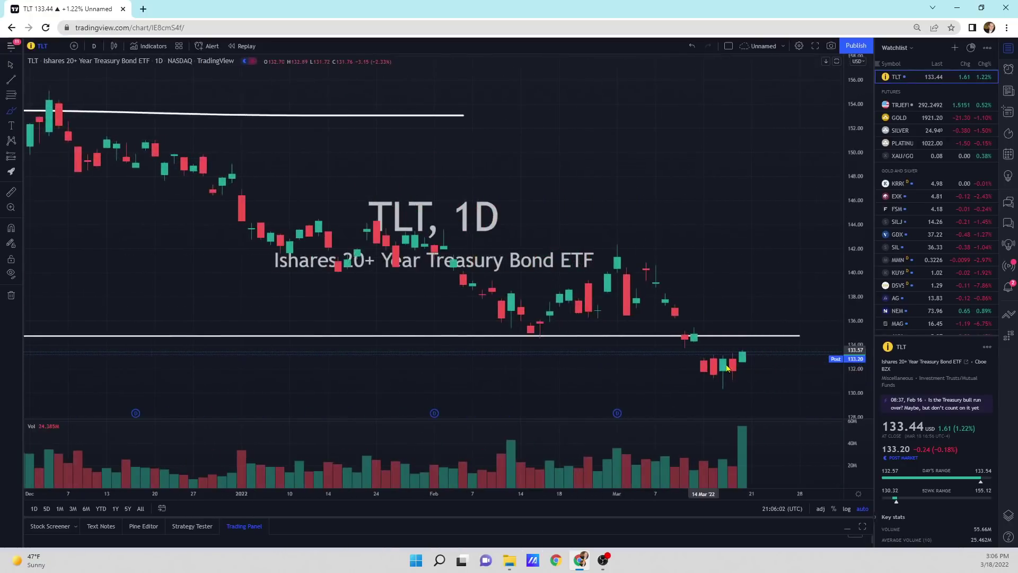
{"action": "scroll", "coordinate": [636, 375], "scroll_direction": "down", "scroll_amount": 10}
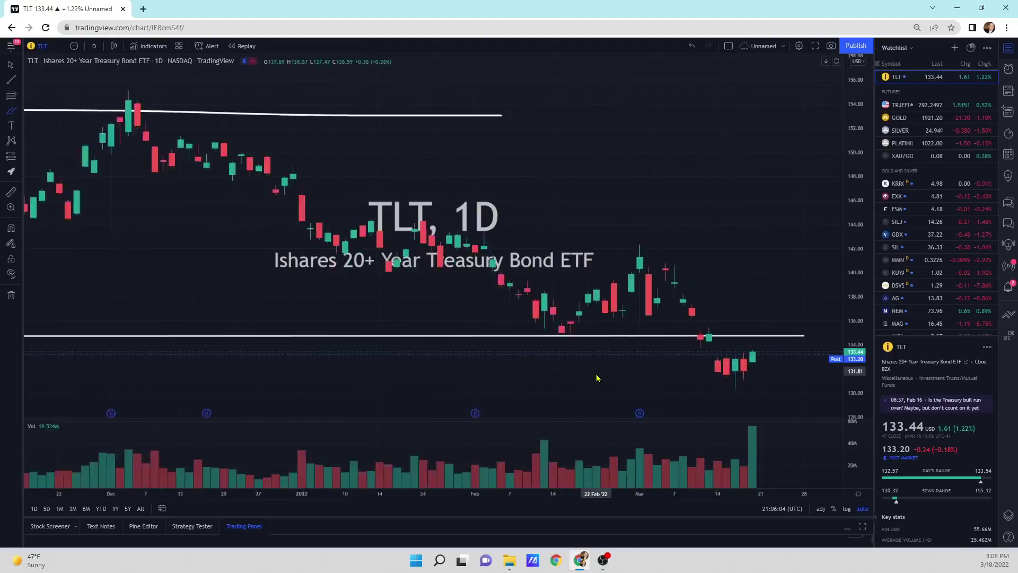
{"action": "scroll", "coordinate": [613, 377], "scroll_direction": "down", "scroll_amount": 8}
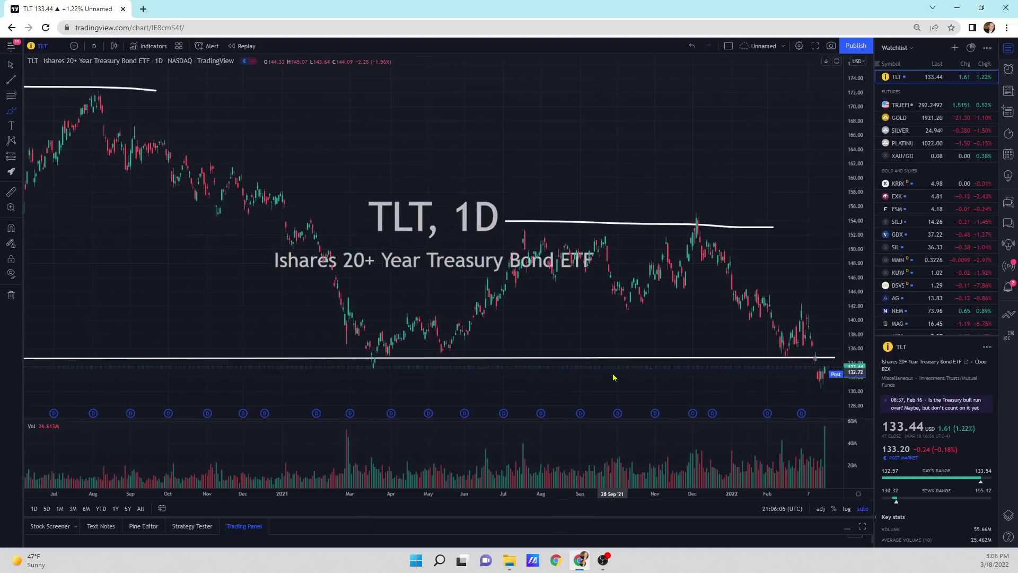